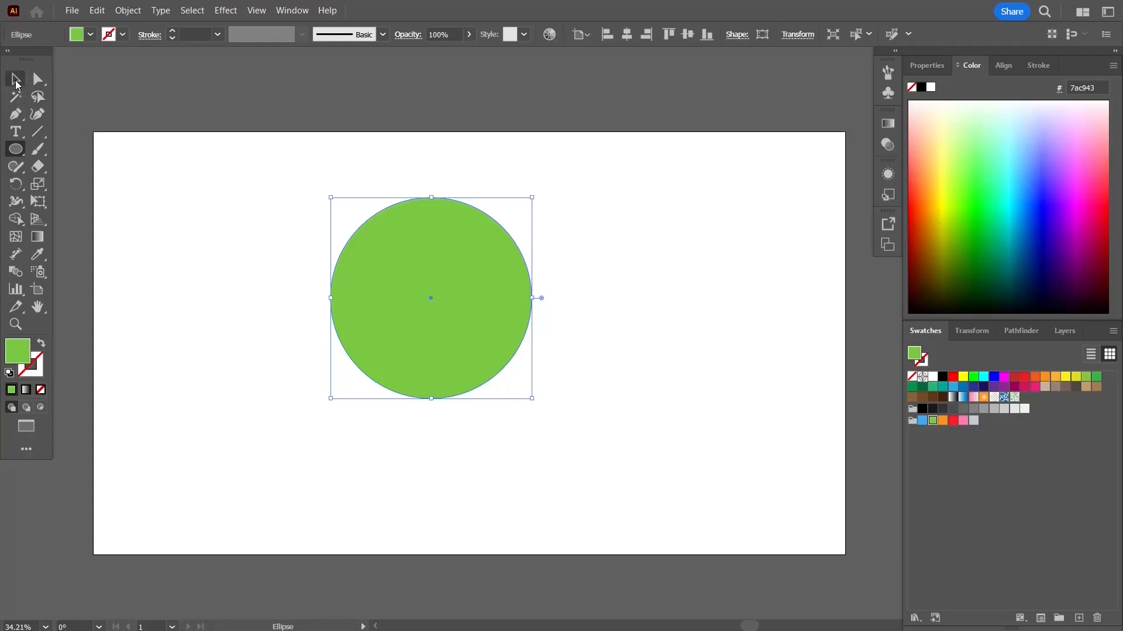
# Enlarge the green circle to about 669 px across and reposition it near the middle of the artboard
pyautogui.click(15, 78)
pyautogui.moveTo(366, 287); pyautogui.dragTo(592, 453)
pyautogui.moveTo(497, 384); pyautogui.dragTo(501, 391)
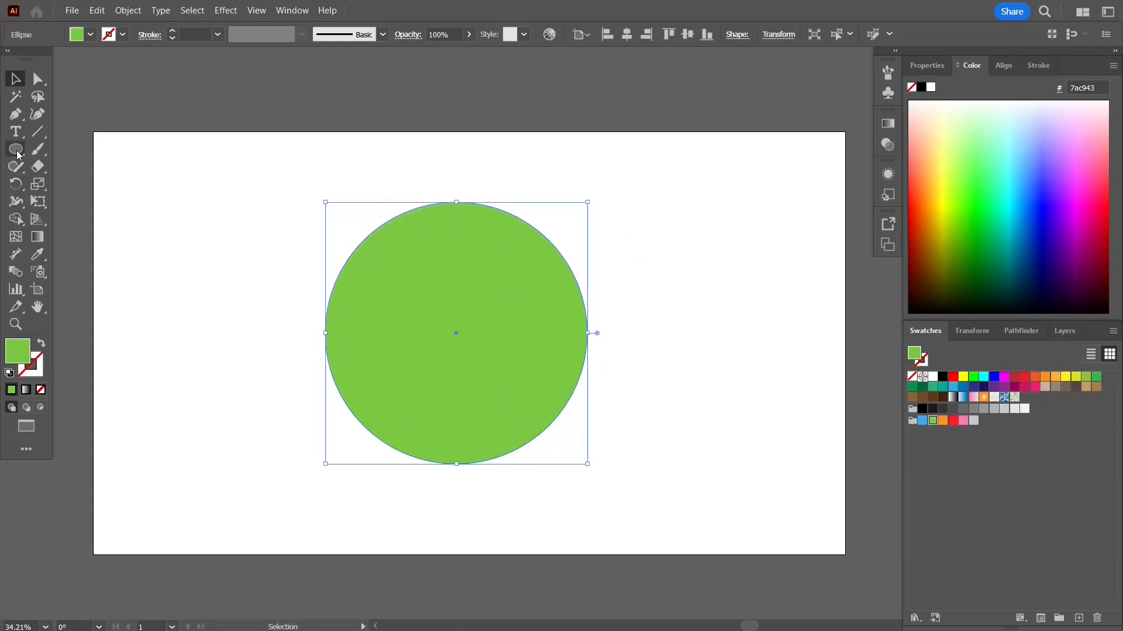
# Draw a vertical line about 943 px long through the circle's centre, extending past both edges
pyautogui.click(37, 132)
pyautogui.moveTo(456, 160)
pyautogui.mouseDown()
pyautogui.moveTo(466, 490)
pyautogui.moveTo(456, 529)
pyautogui.mouseUp()
pyautogui.click(16, 78)
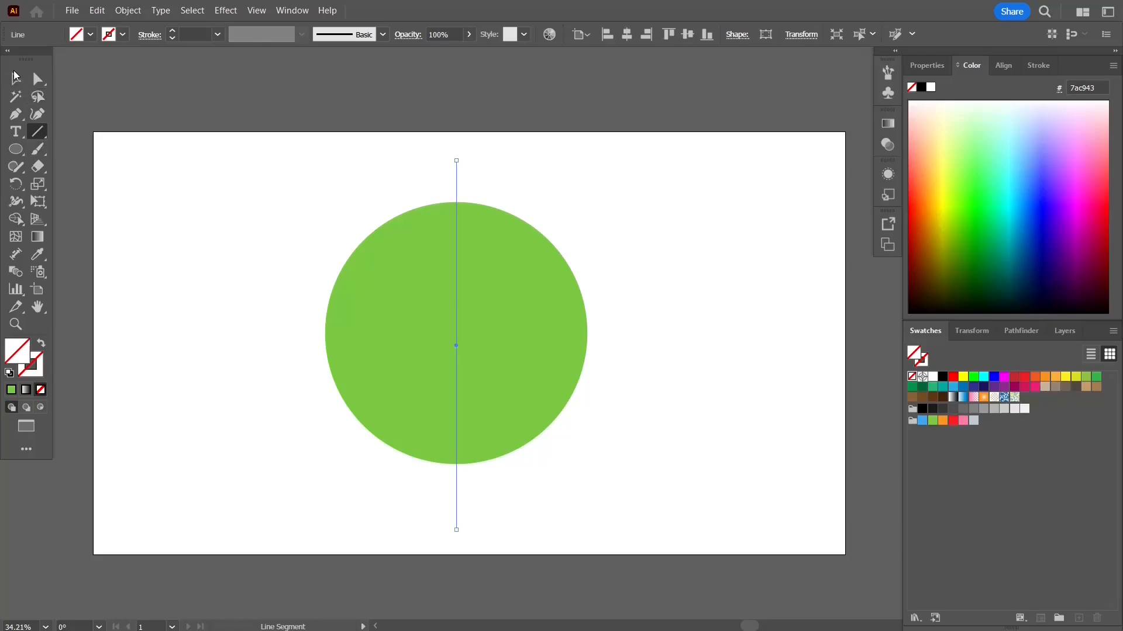
pyautogui.moveTo(261, 185); pyautogui.dragTo(307, 246)
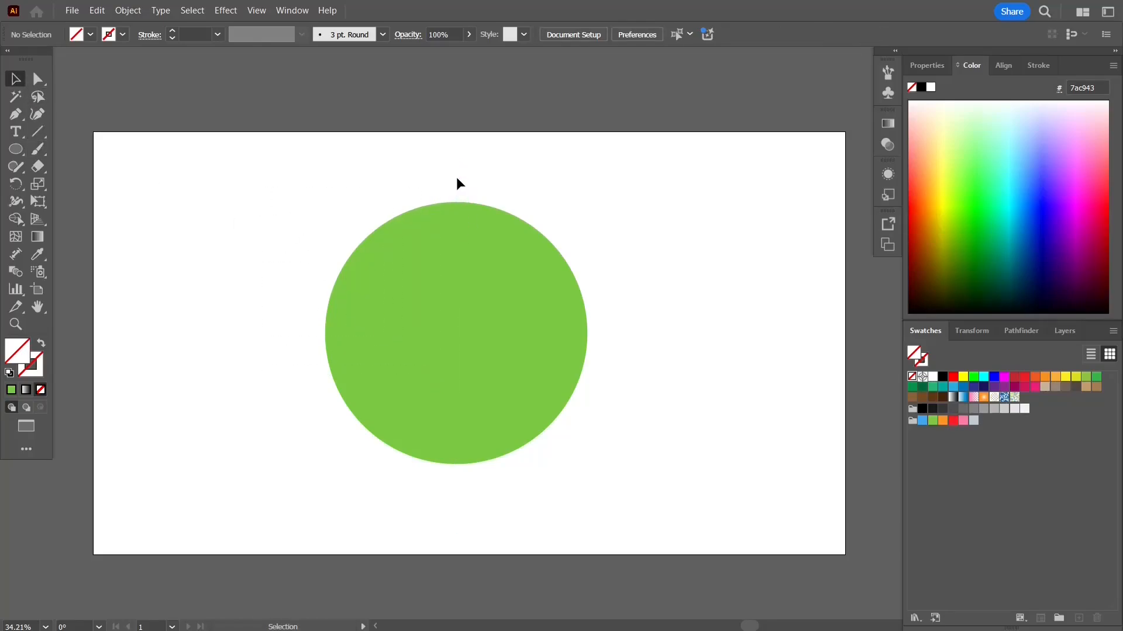
# Give the vertical line a 2 pt green stroke
pyautogui.moveTo(493, 181); pyautogui.dragTo(494, 183)
pyautogui.click(1038, 65)
pyautogui.click(864, 187)
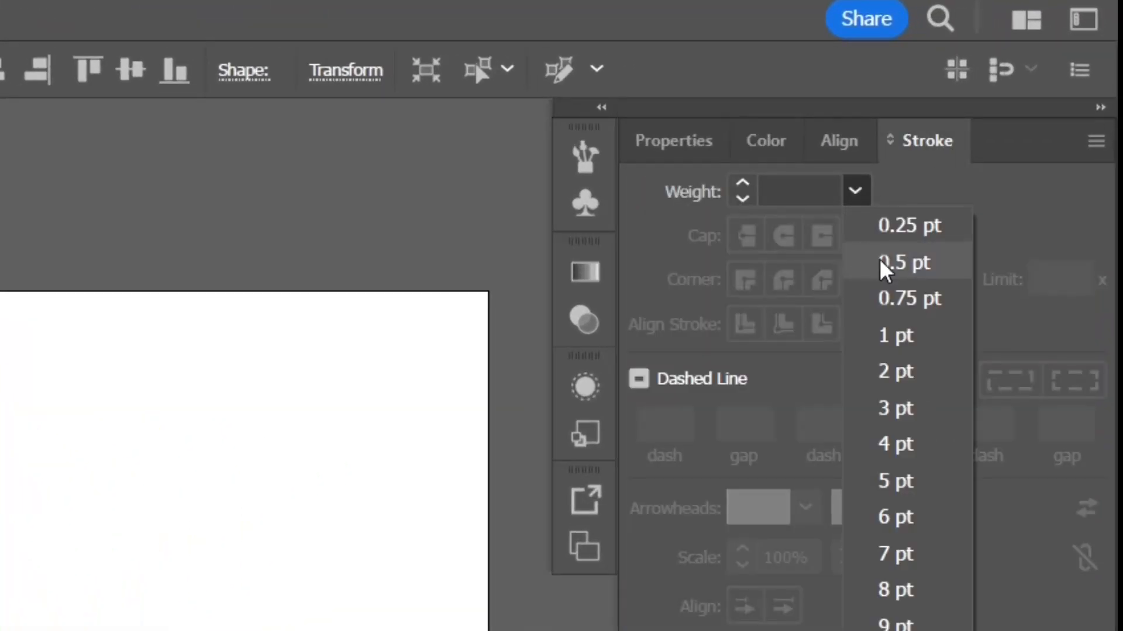
pyautogui.click(904, 367)
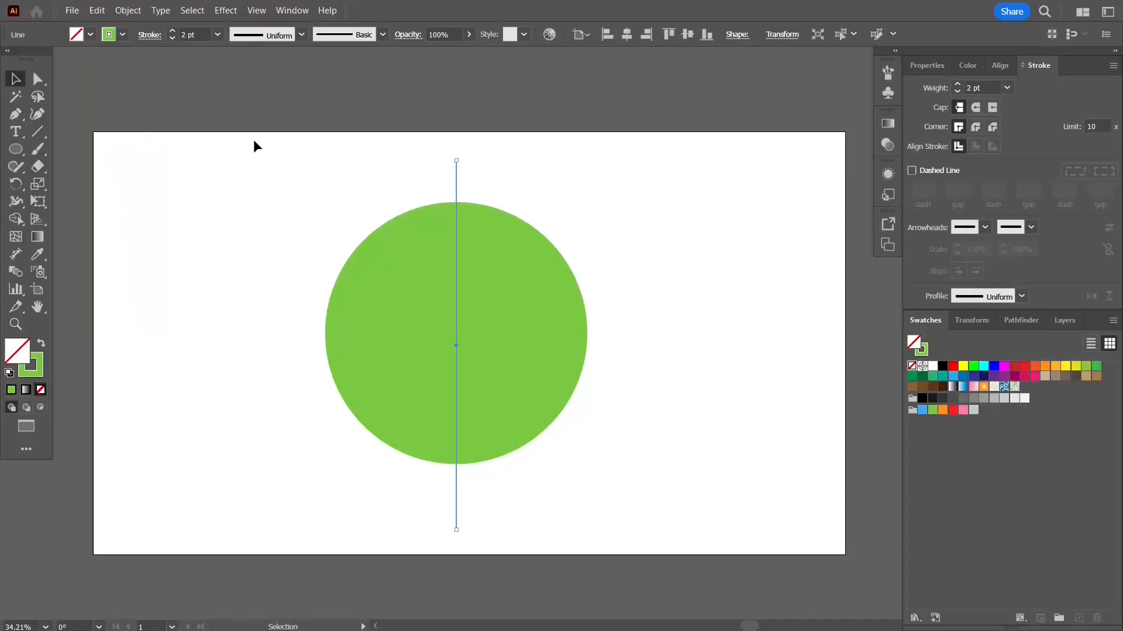
pyautogui.click(261, 251)
# Align the circle and the line vertically to the centre of the artboard
pyautogui.moveTo(254, 155); pyautogui.dragTo(615, 498)
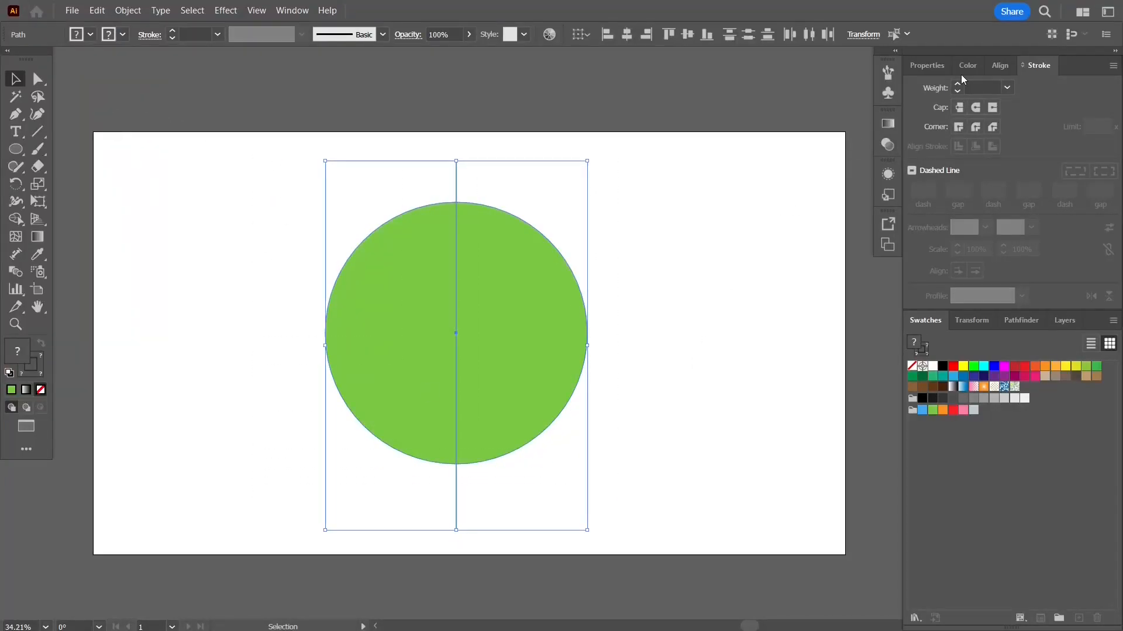
pyautogui.click(1001, 63)
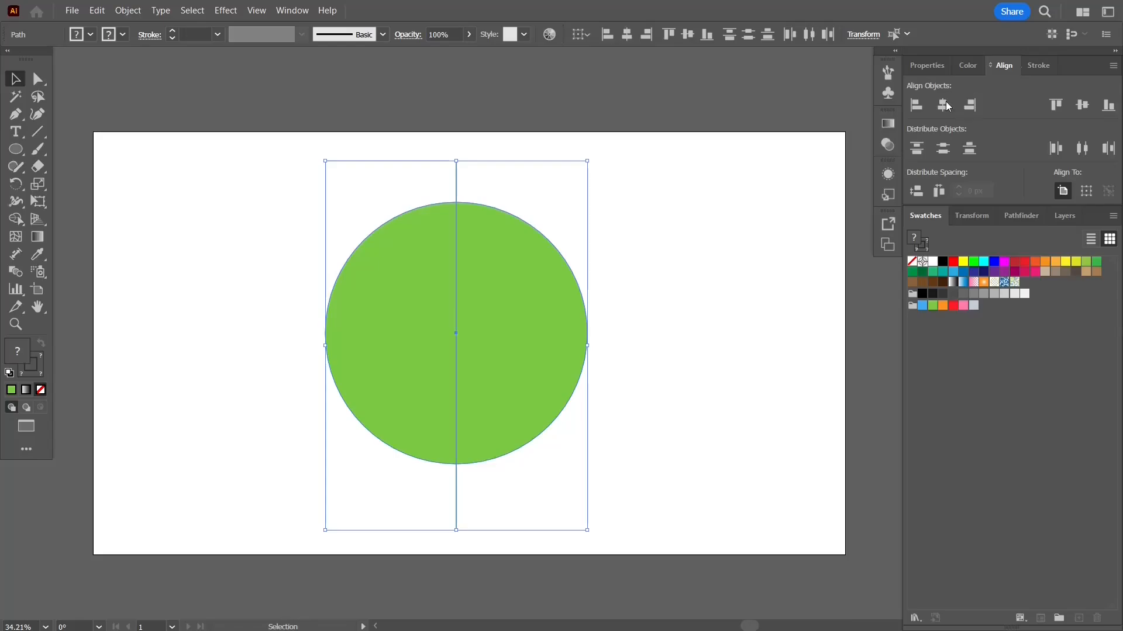
pyautogui.click(1082, 105)
# Copy the vertical line and paste the duplicate in front
pyautogui.click(456, 163)
pyautogui.rightClick(456, 165)
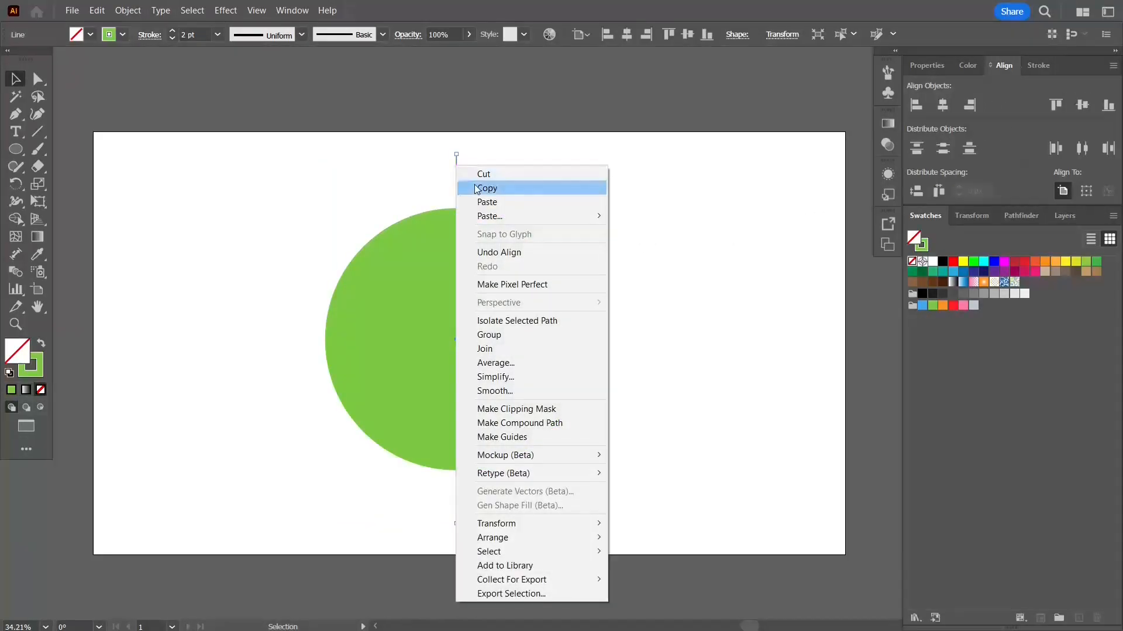
pyautogui.click(488, 188)
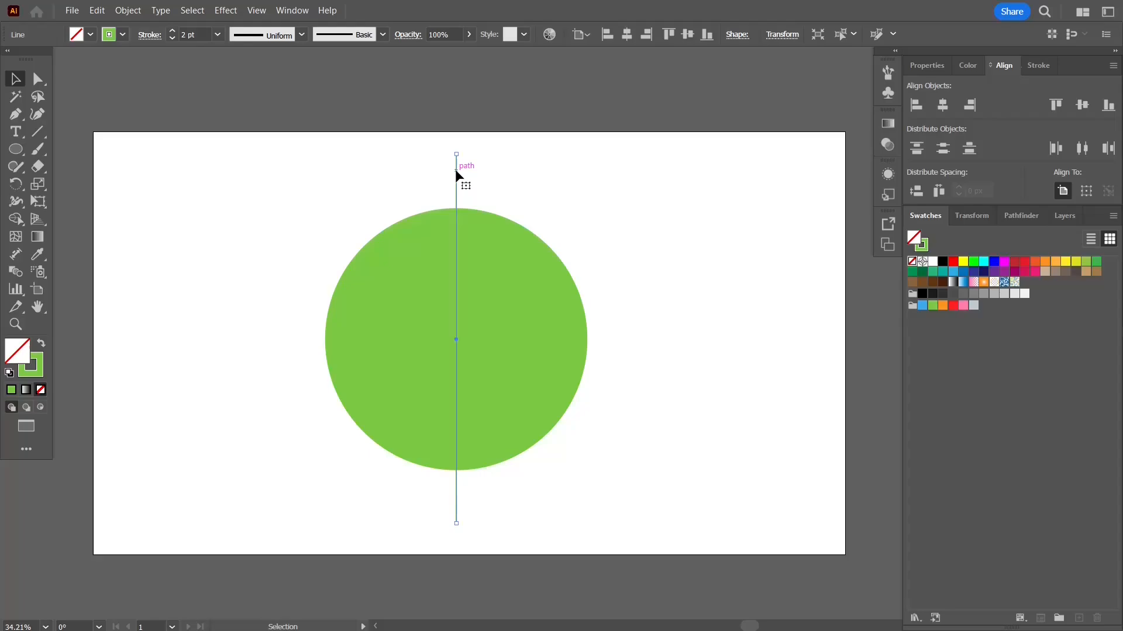
pyautogui.rightClick(457, 168)
pyautogui.moveTo(543, 217)
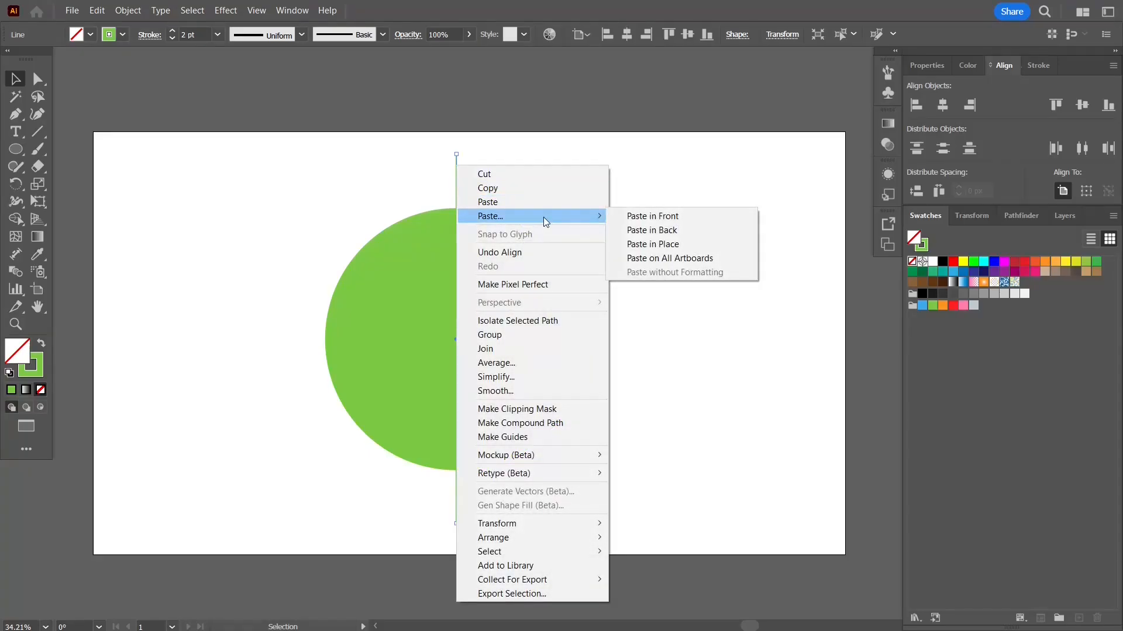
pyautogui.click(683, 215)
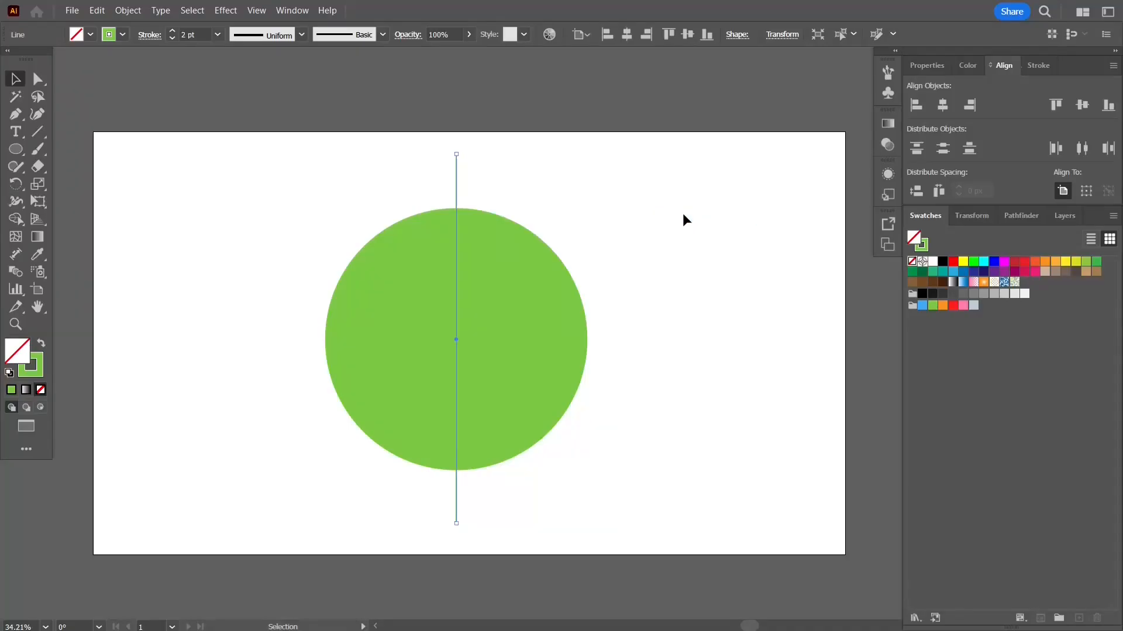
# Set the duplicated line's rotation angle to 210°
pyautogui.click(930, 64)
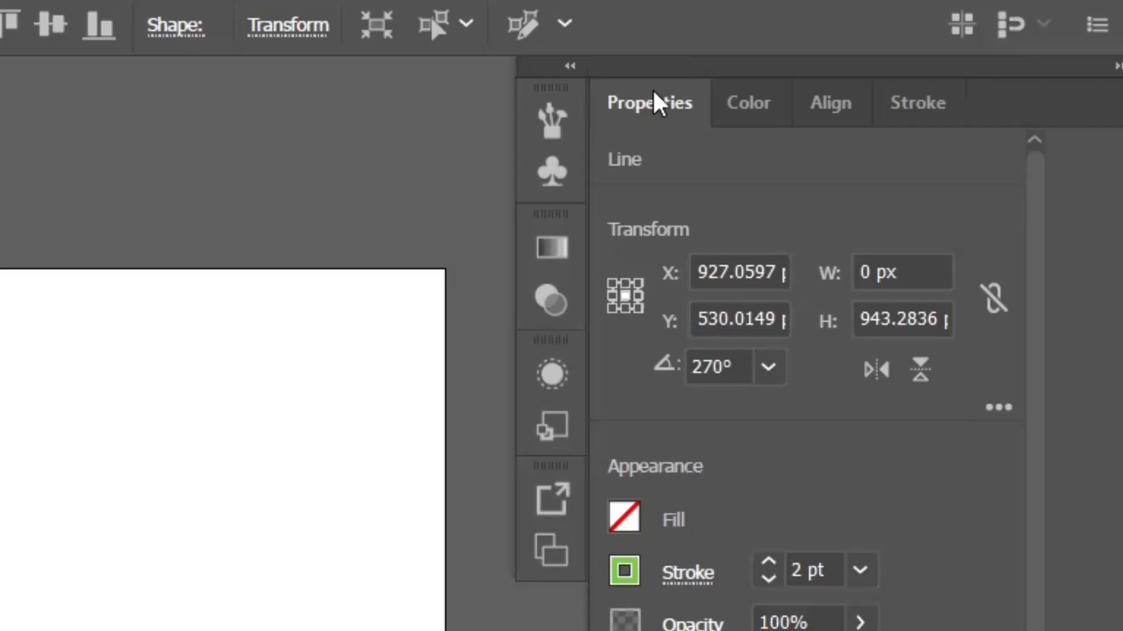
pyautogui.click(709, 364)
pyautogui.doubleClick(709, 365)
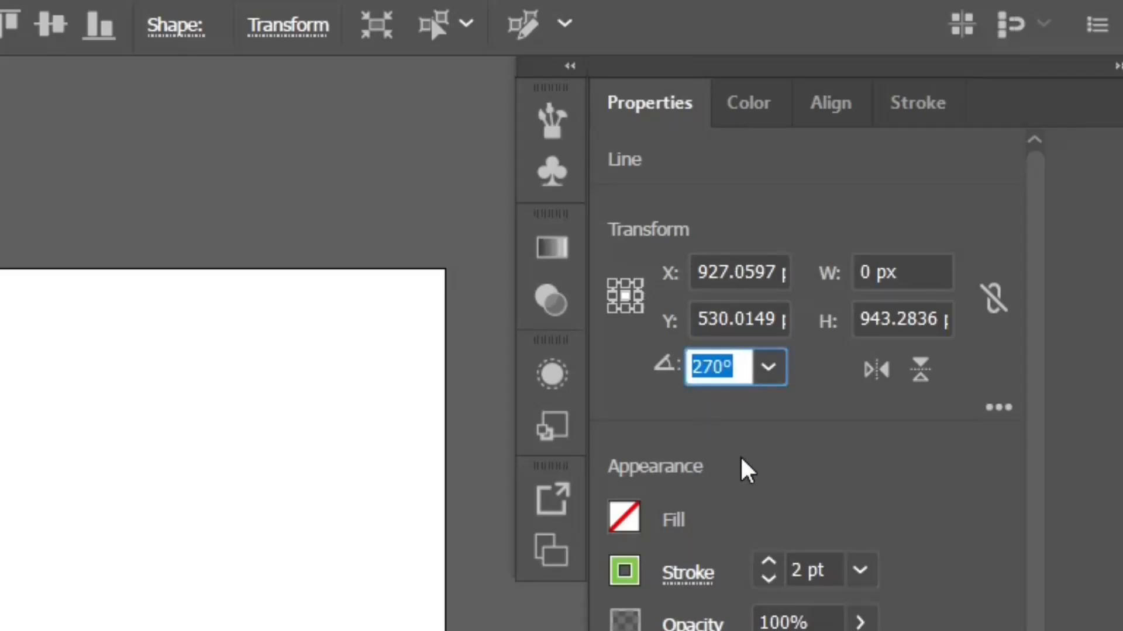
pyautogui.write('210')
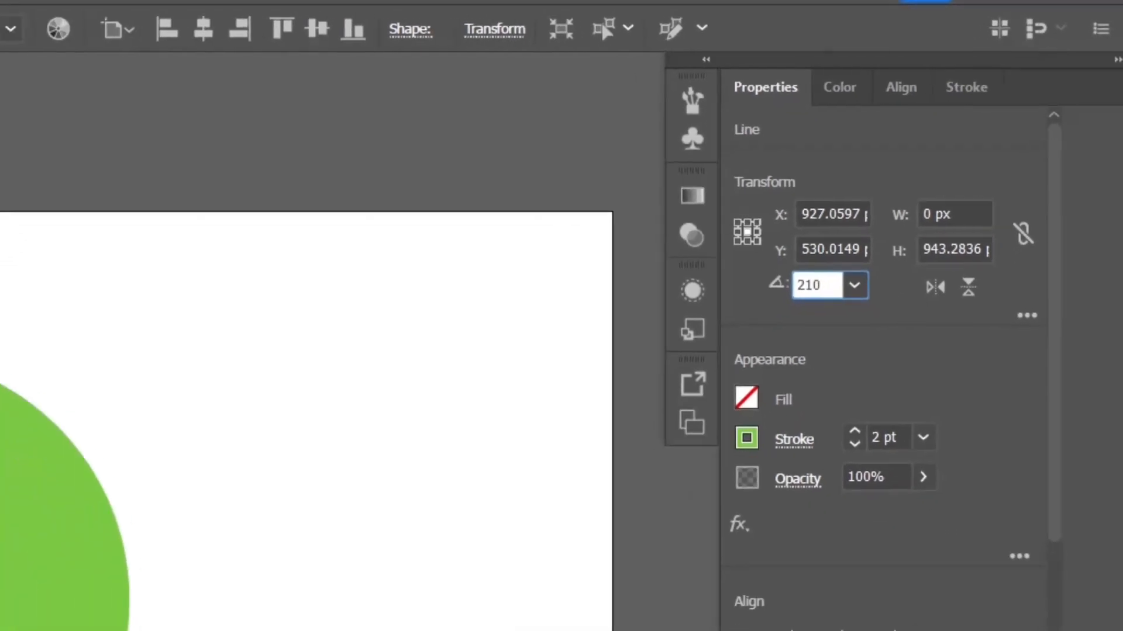
pyautogui.press('Return')
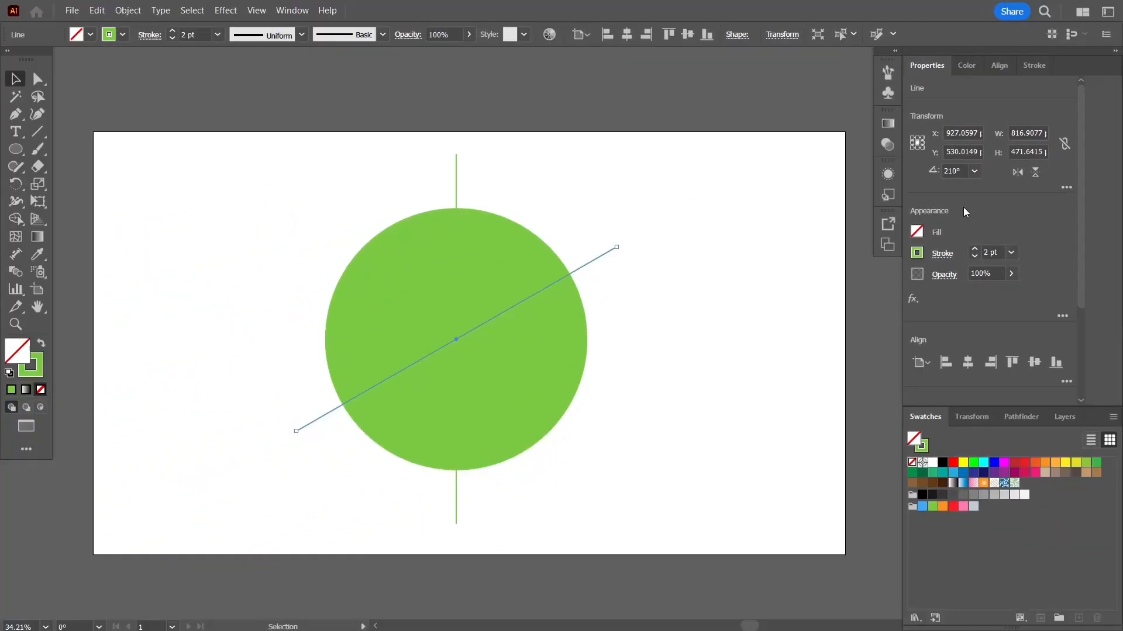
# Add another copy of the line and set its rotation angle to 150°, dividing the circle into six sectors
pyautogui.press('a')
pyautogui.press('v')
pyautogui.click(924, 170)
pyautogui.write('150')
pyautogui.press('Return')
pyautogui.click(356, 165)
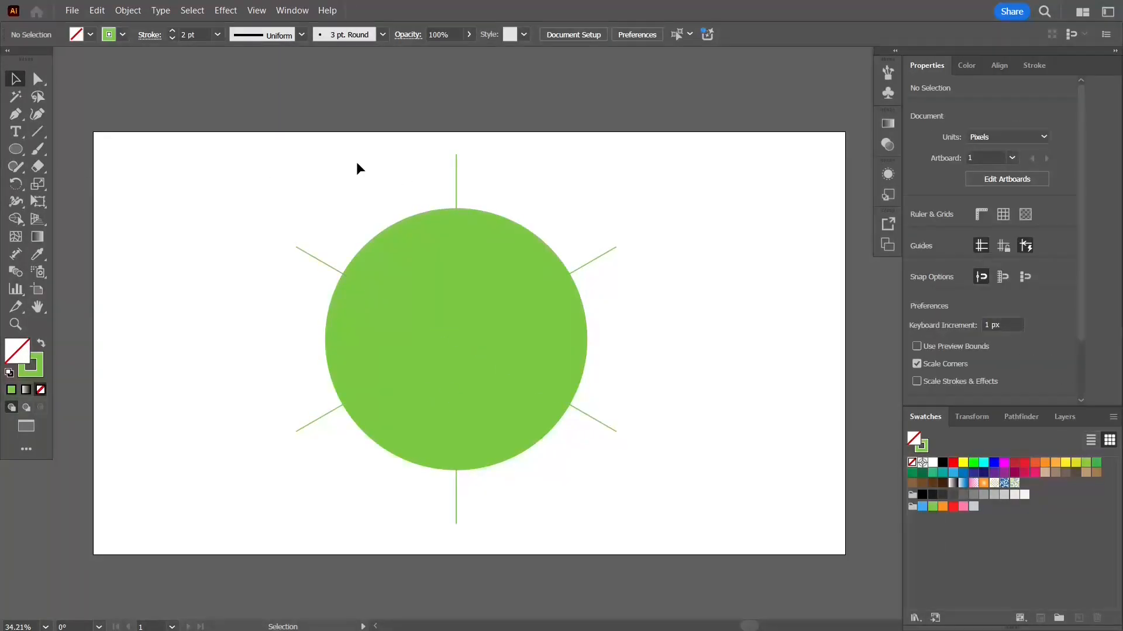
pyautogui.click(447, 248)
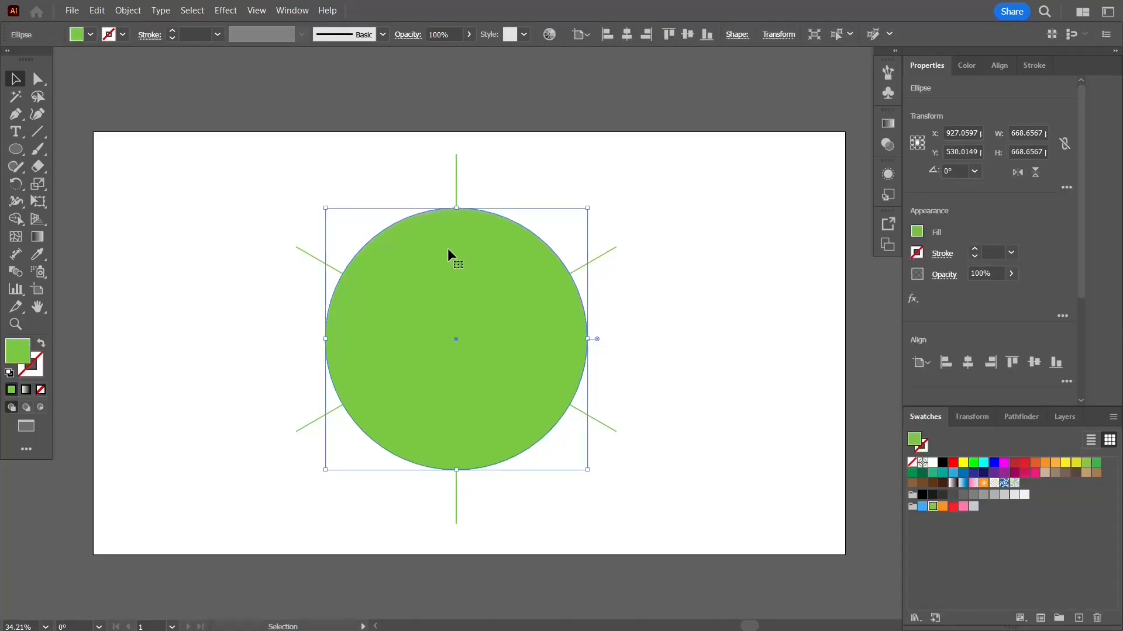
pyautogui.moveTo(244, 150); pyautogui.dragTo(677, 529)
pyautogui.click(15, 189)
pyautogui.click(15, 218)
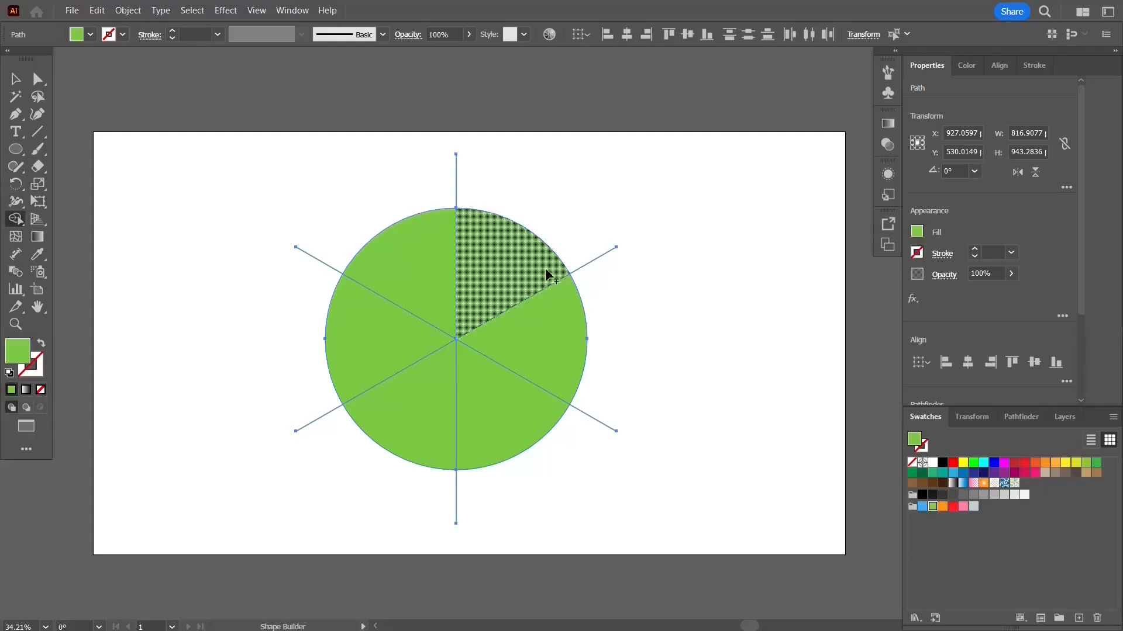
pyautogui.click(16, 79)
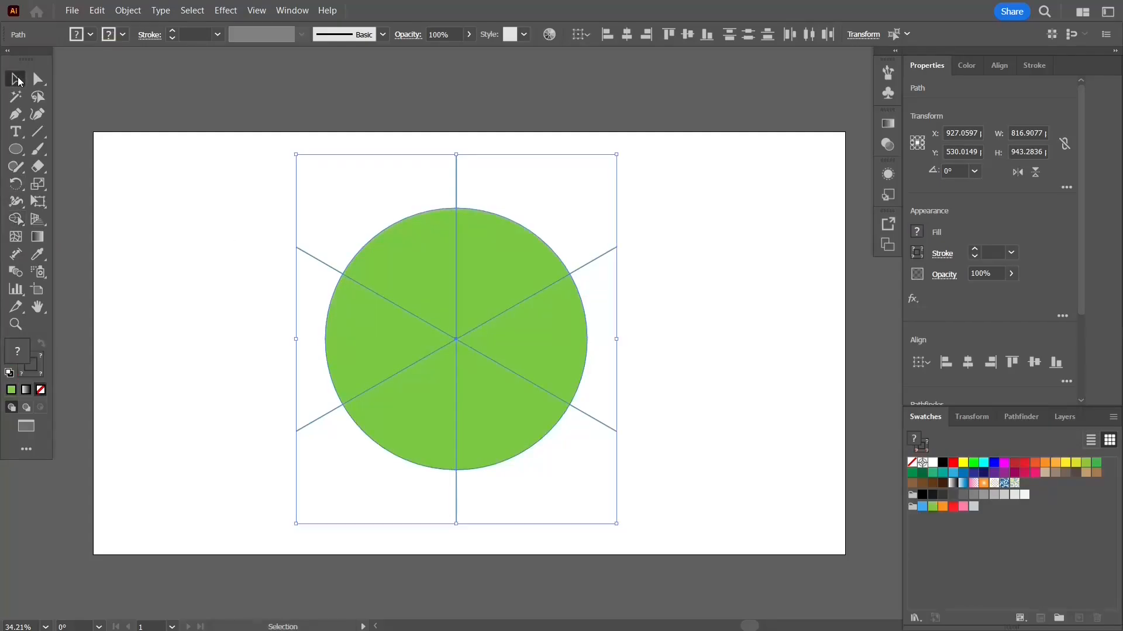
pyautogui.click(231, 173)
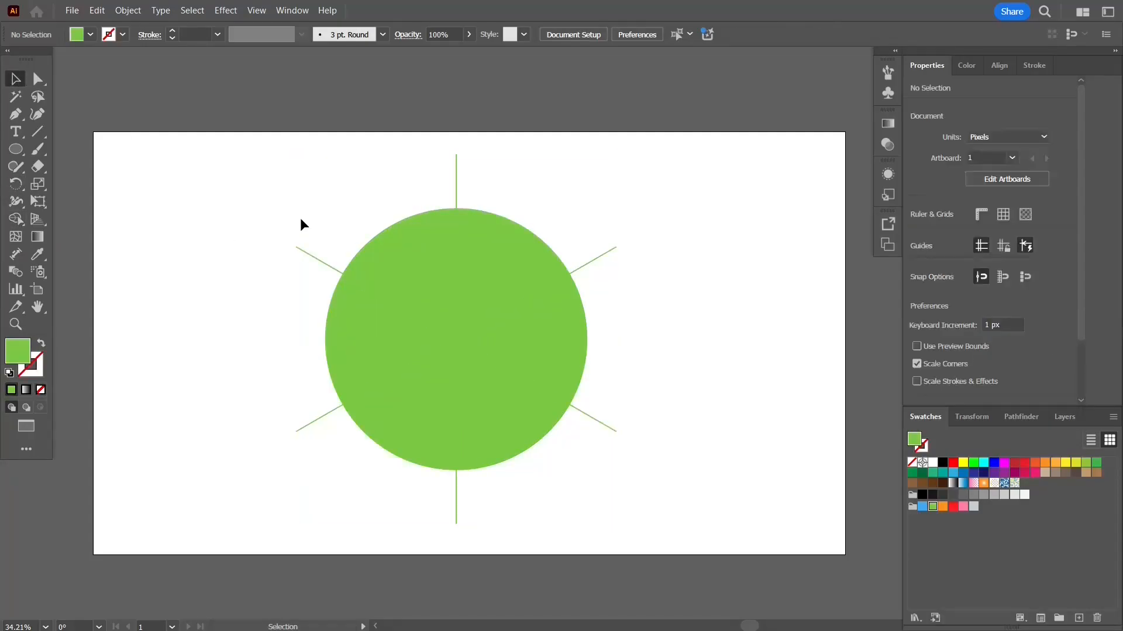
# Copy the green circle and paste the duplicate in front
pyautogui.click(417, 241)
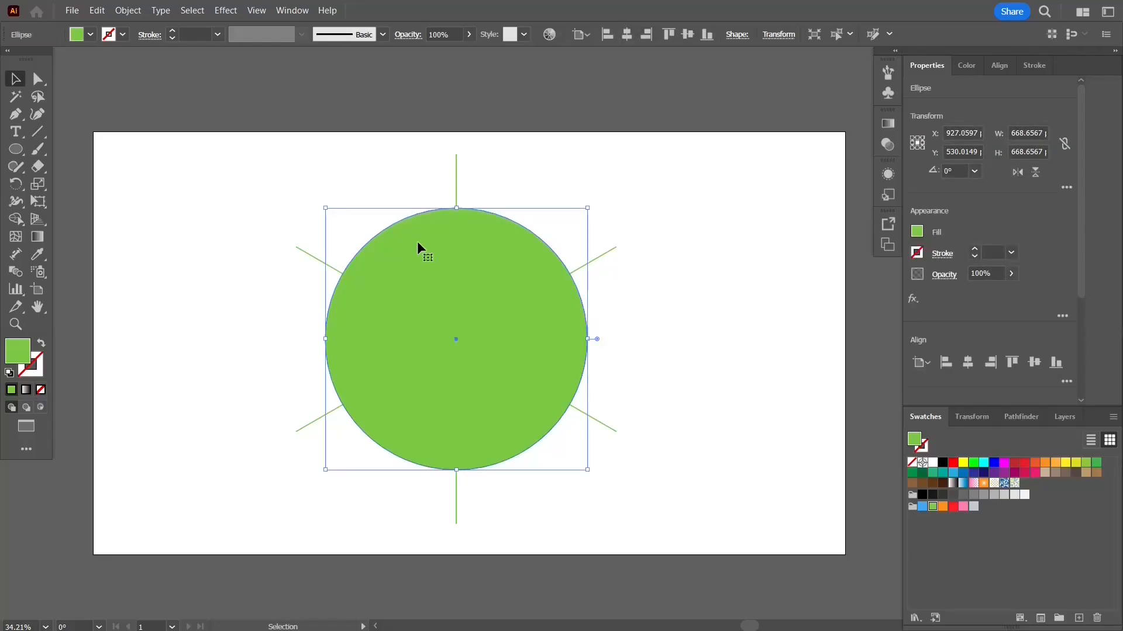
pyautogui.rightClick(416, 241)
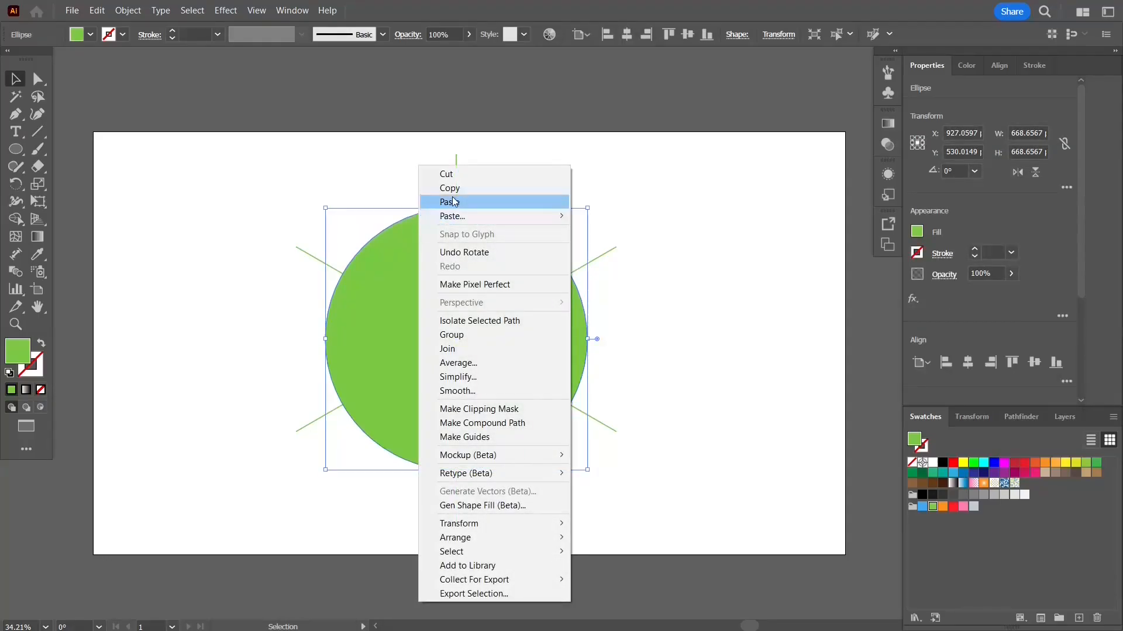
pyautogui.click(451, 188)
pyautogui.rightClick(420, 231)
pyautogui.moveTo(570, 217)
pyautogui.click(620, 217)
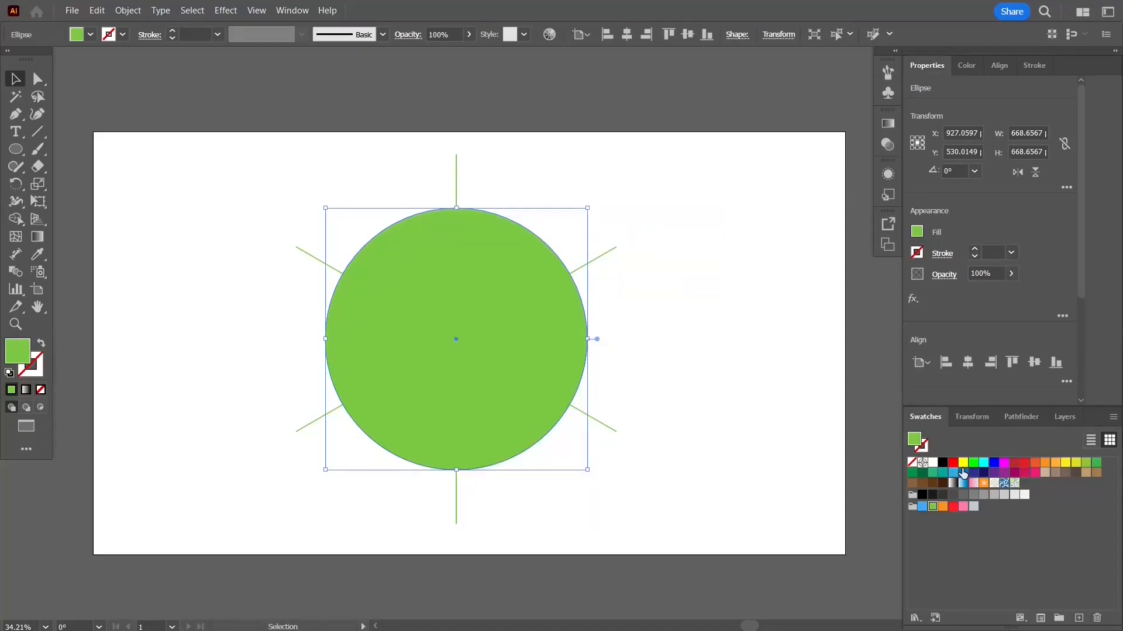
# Fill the duplicated circle with blue and move it up and to the right, to about X 999 px, Y 448 px
pyautogui.click(923, 515)
pyautogui.click(922, 507)
pyautogui.moveTo(496, 279); pyautogui.dragTo(525, 248)
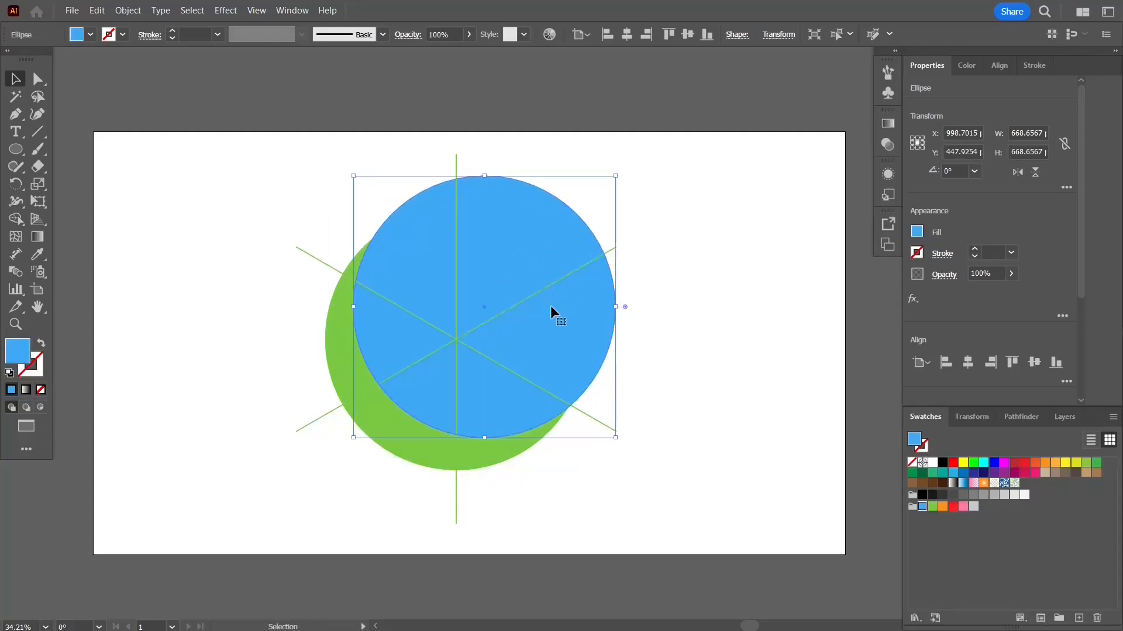
# Cut the upper-right sector out of the blue circle with Shape Builder, using the vertical and 210° lines as its edges
pyautogui.click(456, 167)
pyautogui.keyDown('shift'); pyautogui.click(615, 248); pyautogui.keyUp('shift')
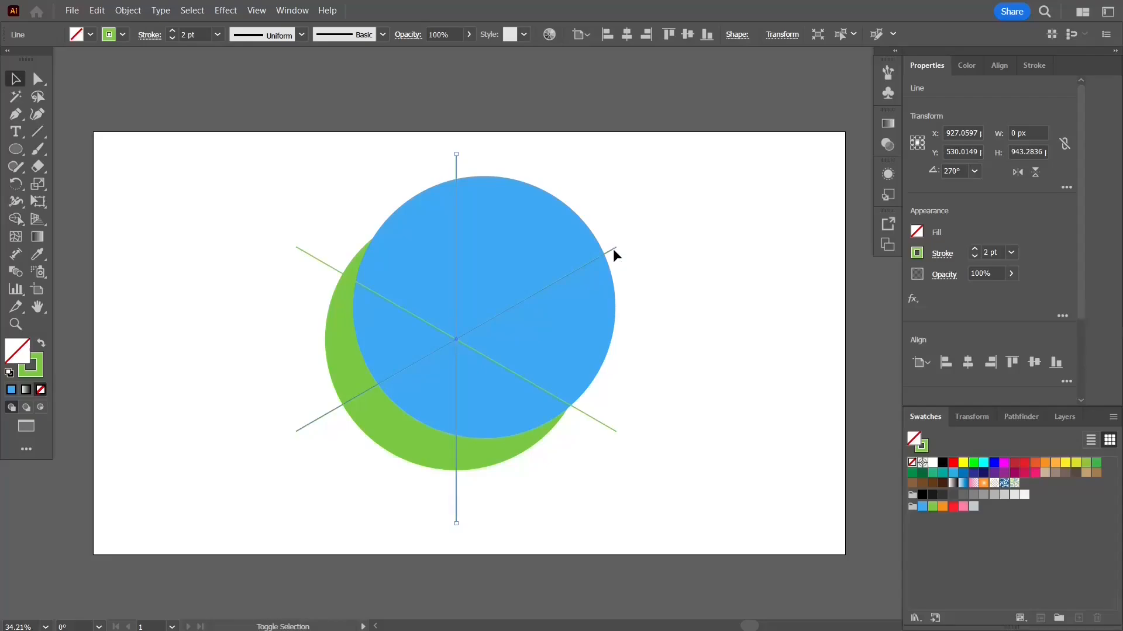
pyautogui.keyDown('shift'); pyautogui.click(511, 202); pyautogui.keyUp('shift')
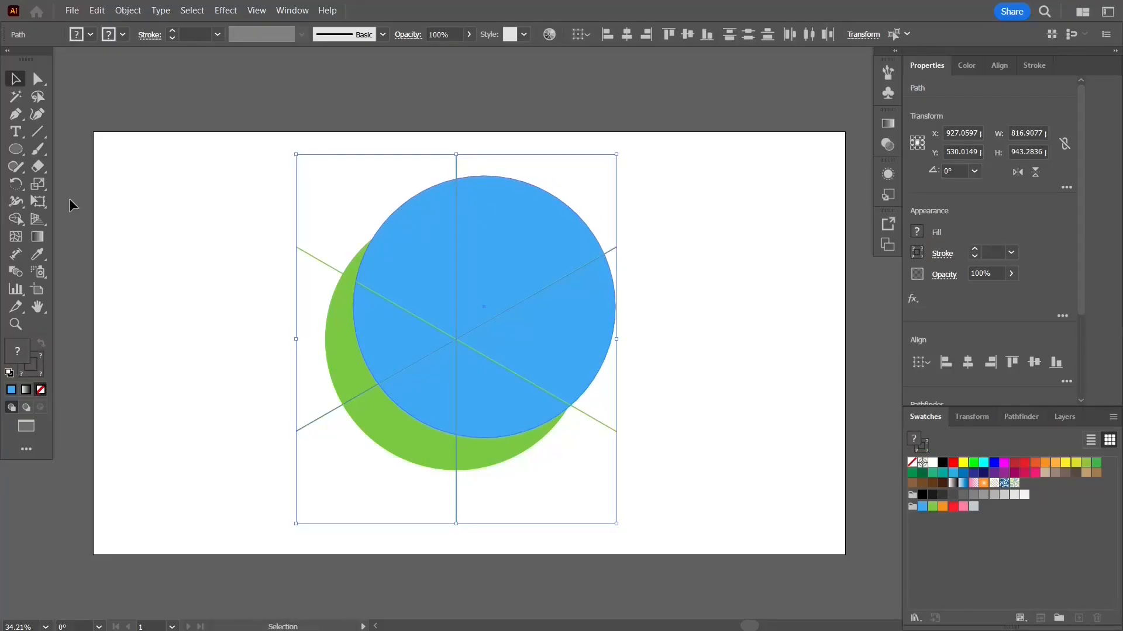
pyautogui.click(17, 219)
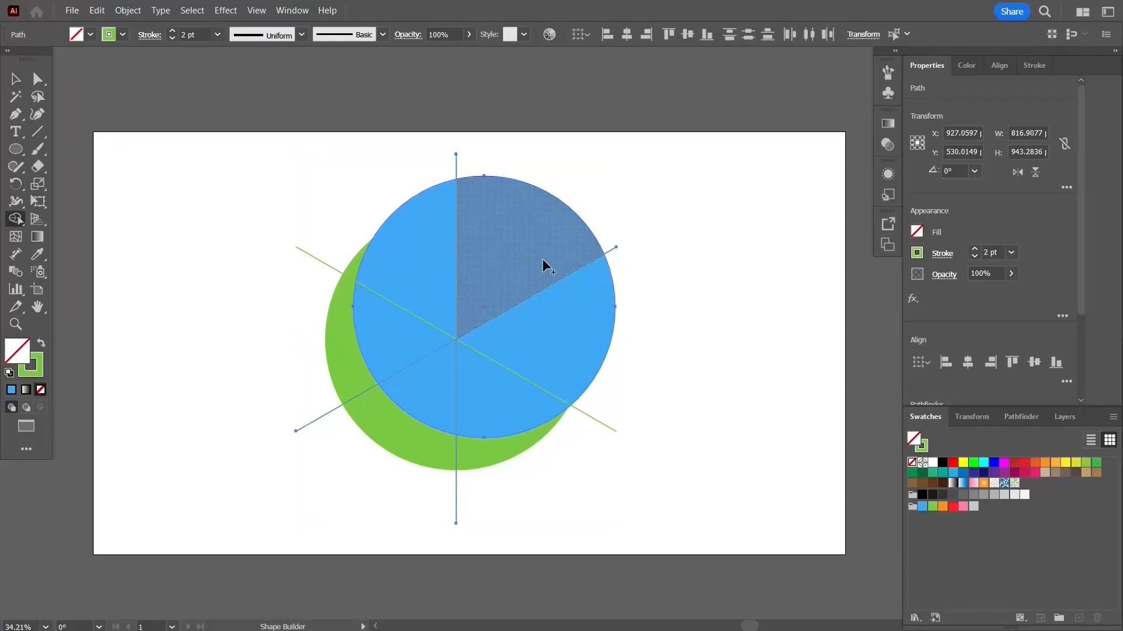
pyautogui.click(542, 260)
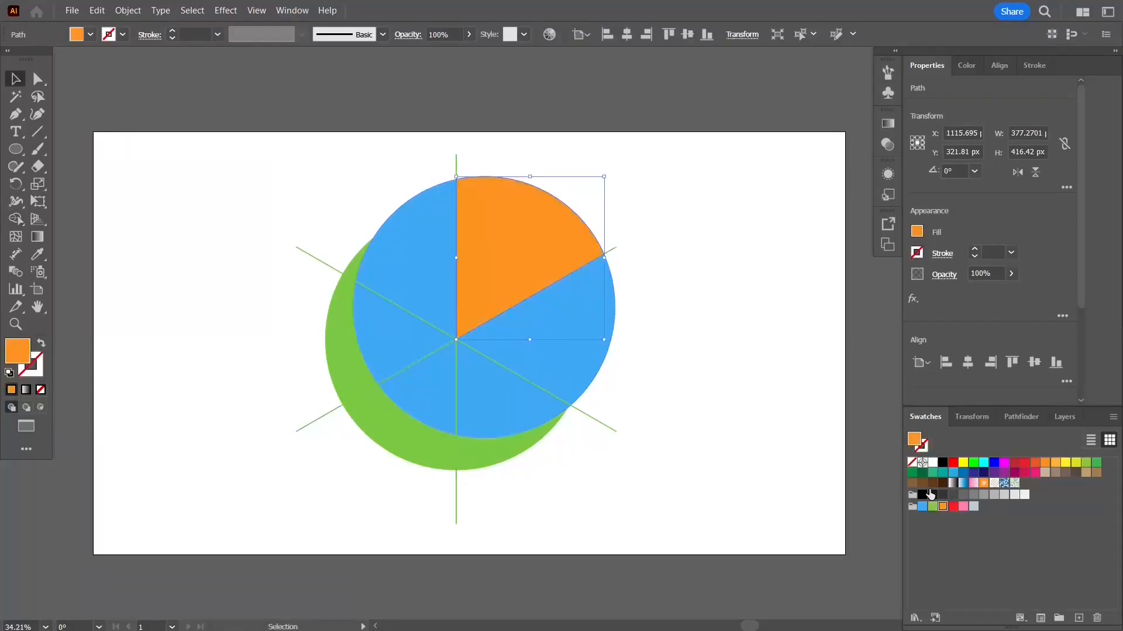
# Fill the cut-out sector with blue and delete the leftover pieces of the blue circle
pyautogui.click(922, 508)
pyautogui.click(677, 287)
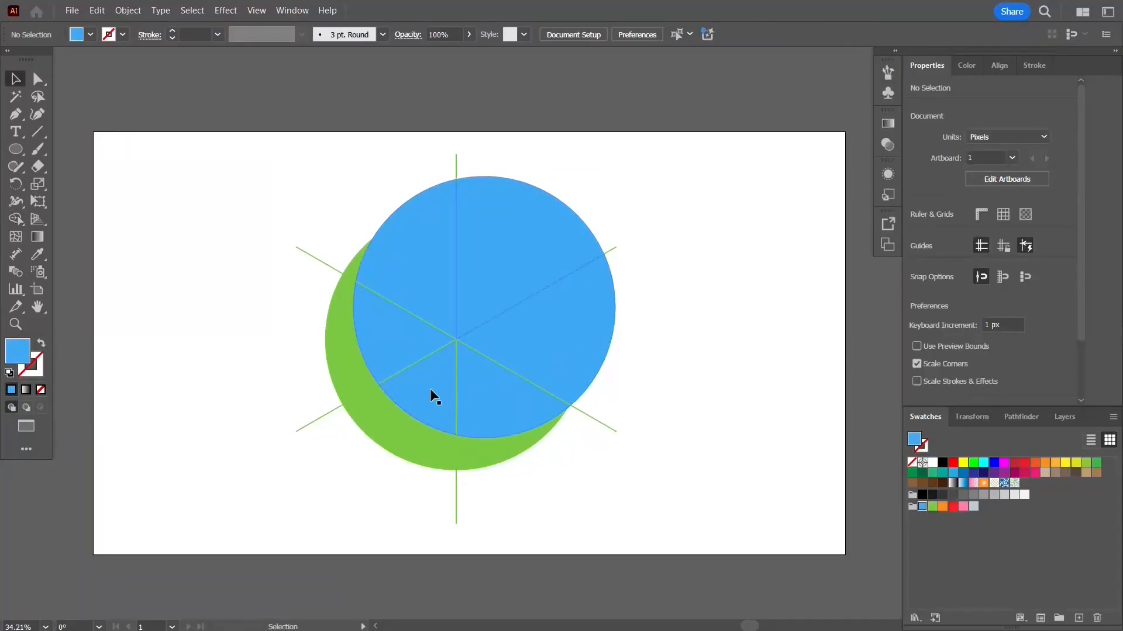
pyautogui.moveTo(419, 392); pyautogui.dragTo(244, 437)
pyautogui.press('Delete')
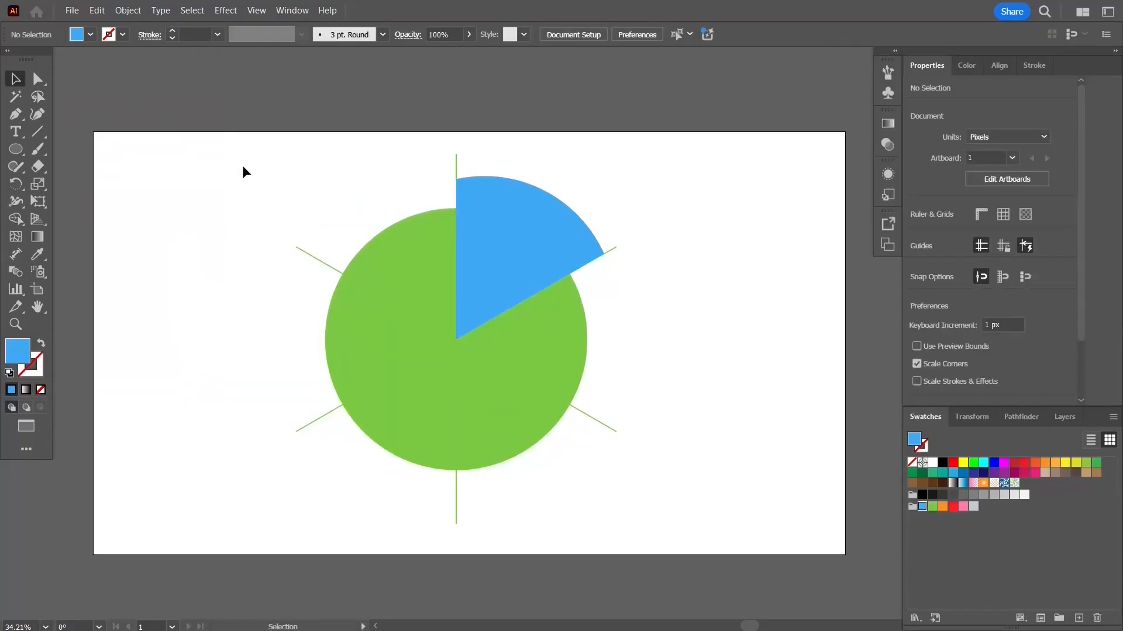
pyautogui.click(466, 433)
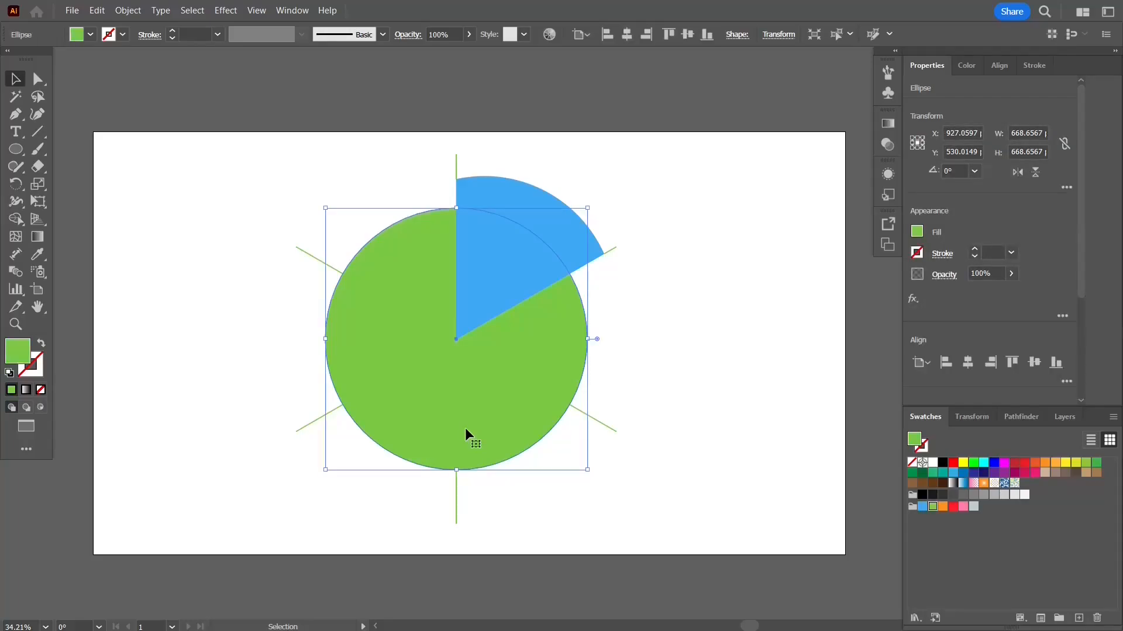
pyautogui.moveTo(259, 153); pyautogui.dragTo(624, 518)
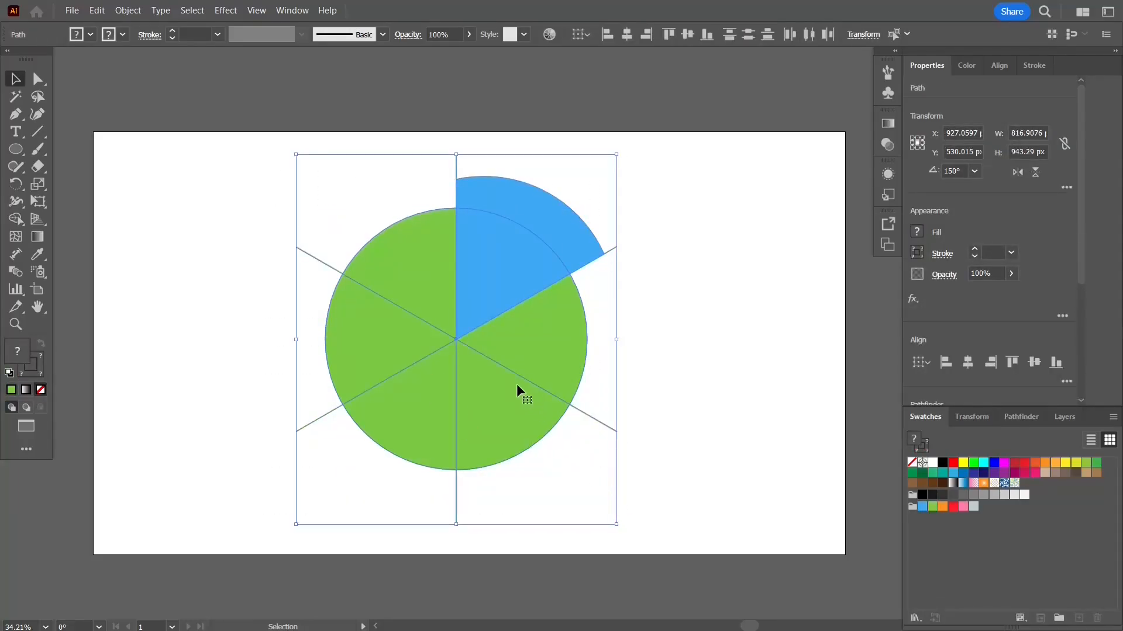
pyautogui.click(670, 354)
# Delete the leftover line segments above the circle and at its lower left
pyautogui.moveTo(455, 162); pyautogui.dragTo(388, 148)
pyautogui.press('Delete')
pyautogui.moveTo(485, 234); pyautogui.dragTo(606, 243)
pyautogui.hotkey('ctrl', 'z')
pyautogui.click(318, 419)
pyautogui.press('Delete')
# Duplicate the 150° line in place and set the copy's rotation angle to 210°
pyautogui.click(589, 414)
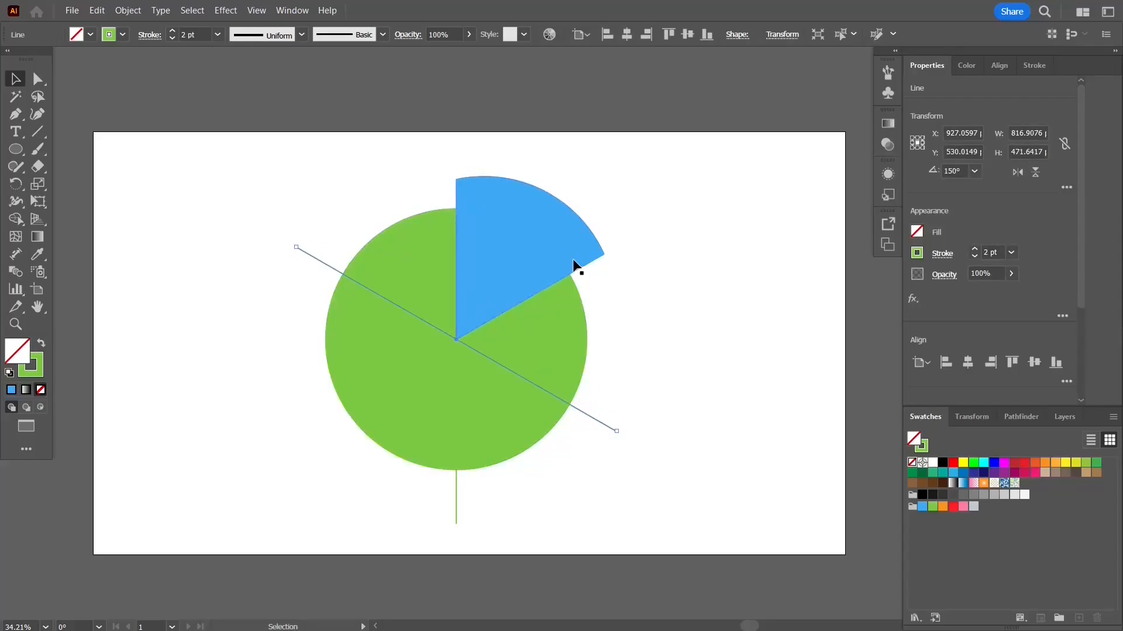
pyautogui.press('ctrl')
pyautogui.click(954, 171)
pyautogui.write('210')
pyautogui.press('Return')
pyautogui.click(688, 297)
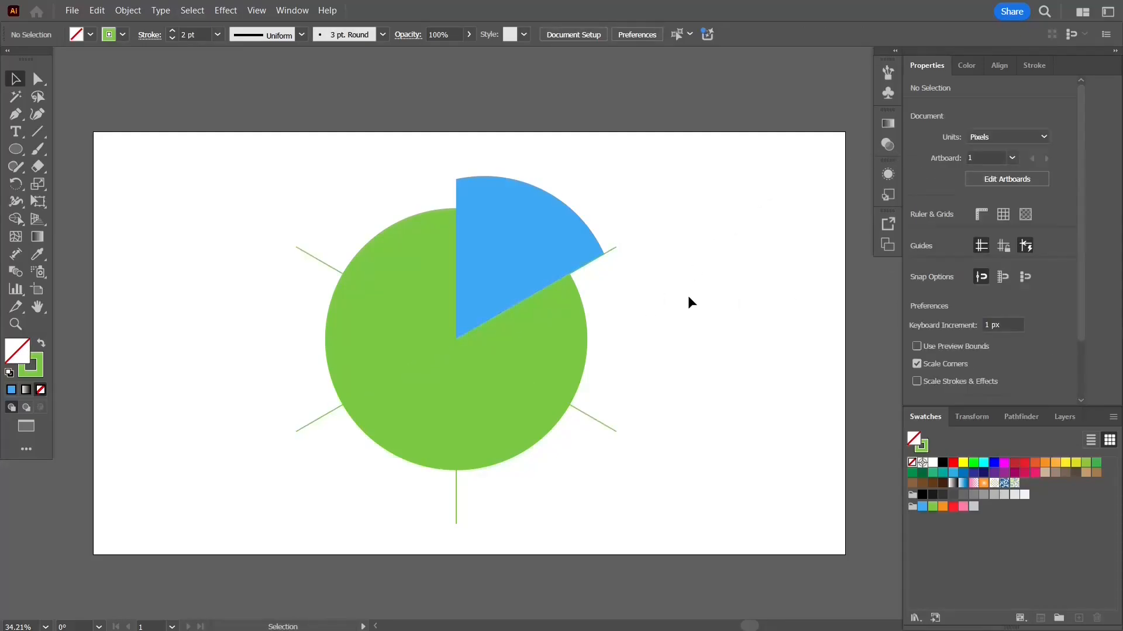
# Duplicate the green circle in place and fill the copy with orange
pyautogui.click(608, 250)
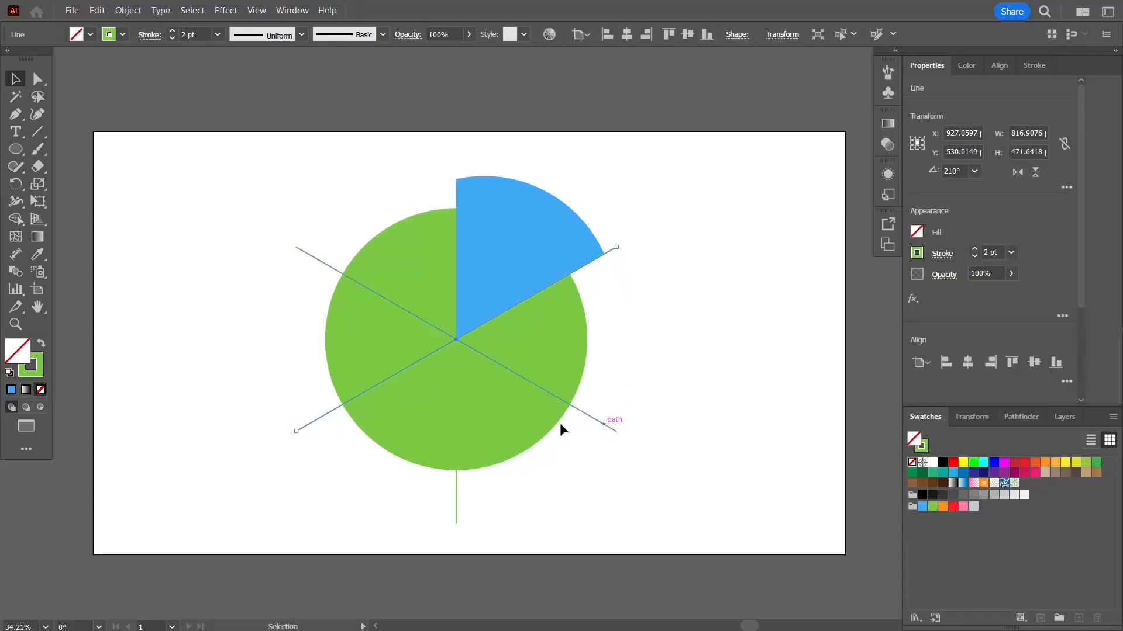
pyautogui.click(493, 443)
pyautogui.press('a')
pyautogui.press('v')
pyautogui.press('a')
pyautogui.press('v')
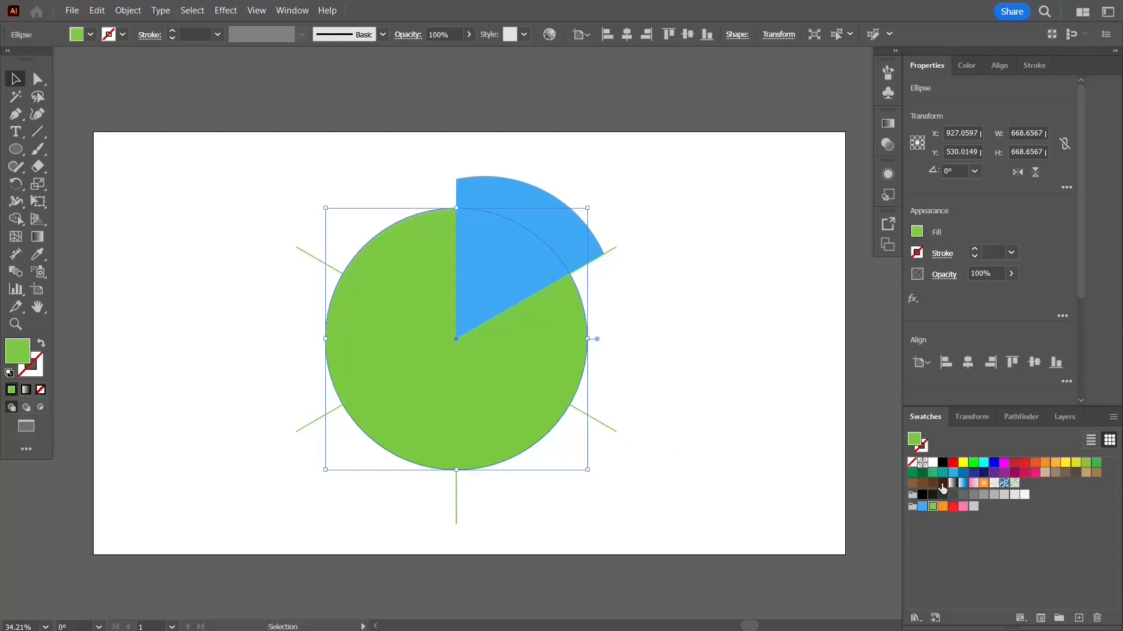
pyautogui.click(943, 508)
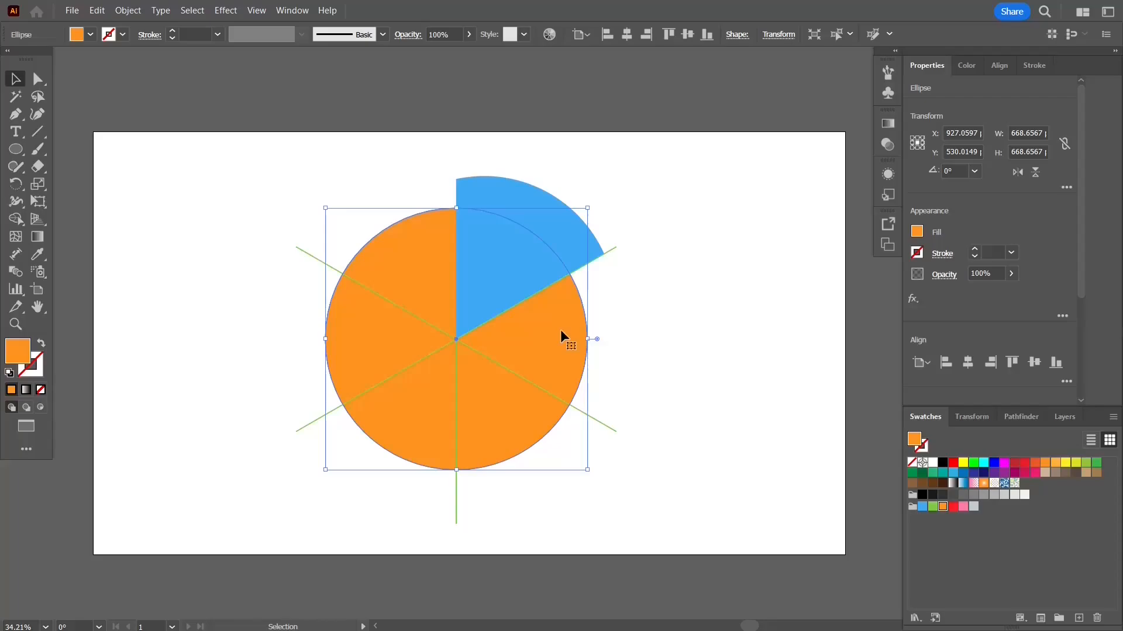
# Shift the orange circle about 65 px right and keep only its right-hand sector between the two diagonal lines using Shape Builder
pyautogui.moveTo(561, 331); pyautogui.dragTo(585, 329)
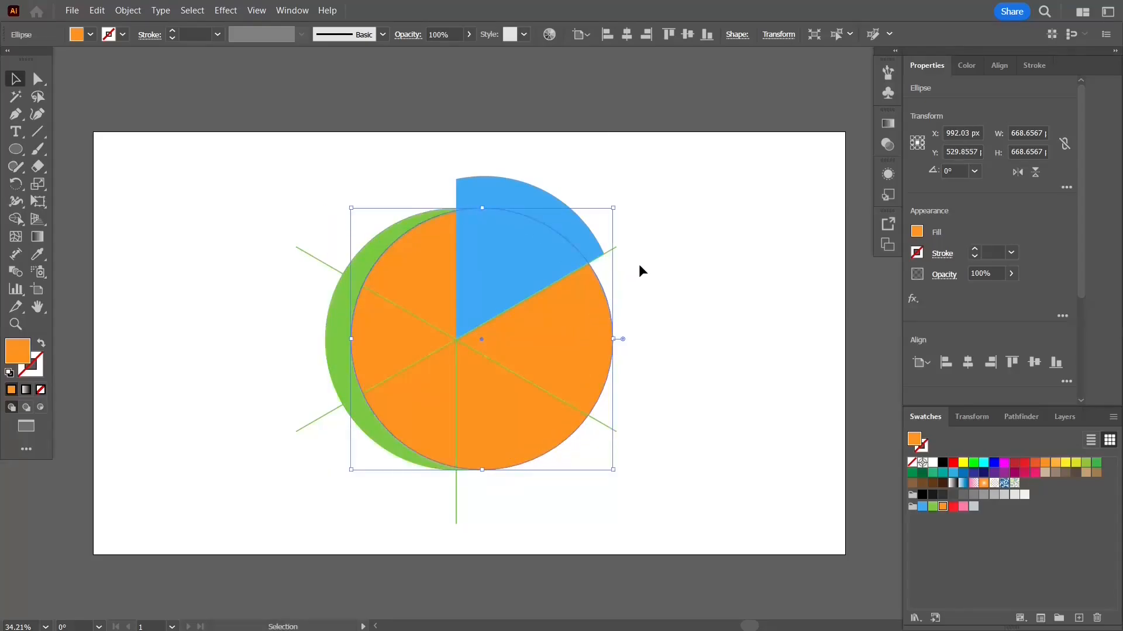
pyautogui.keyDown('shift'); pyautogui.click(307, 423); pyautogui.keyUp('shift')
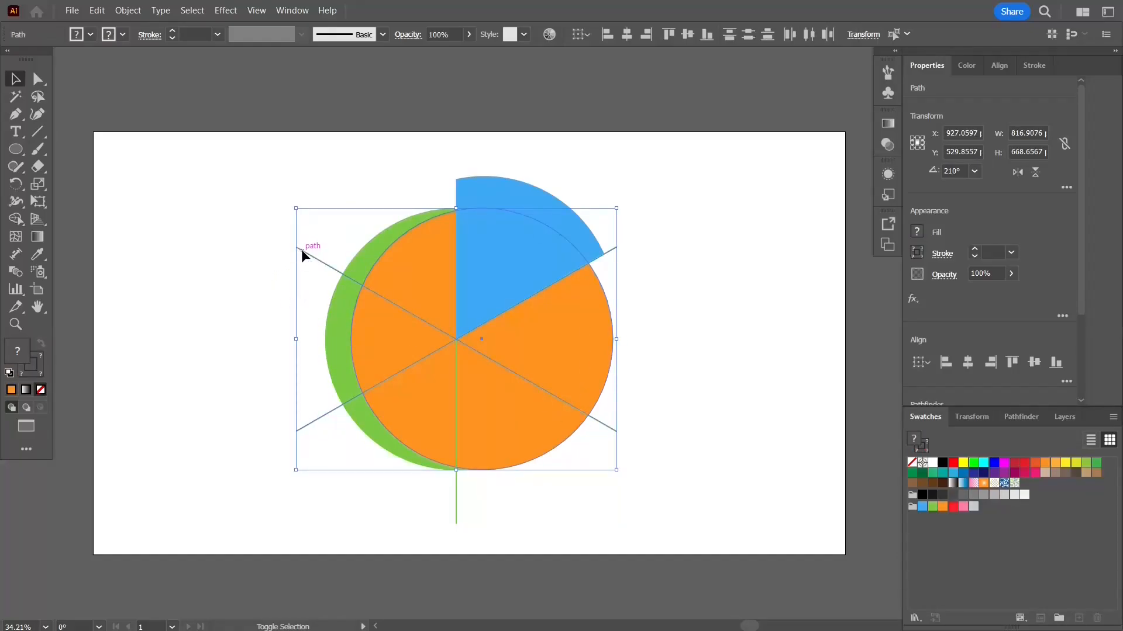
pyautogui.hotkey('ctrl', 'shift', 'a')
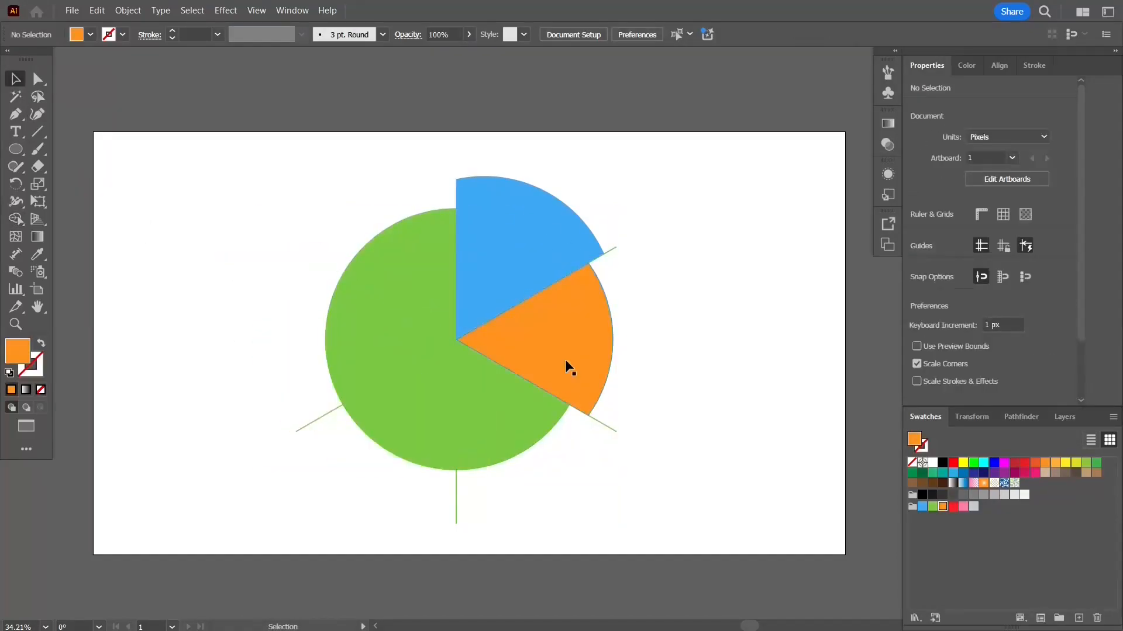
# Delete the leftover line segments and draw a vertical line about 893 px long, centered horizontally on the green circle
pyautogui.click(458, 504)
pyautogui.press('Delete')
pyautogui.moveTo(215, 160); pyautogui.dragTo(210, 356)
pyautogui.moveTo(210, 356); pyautogui.dragTo(215, 510)
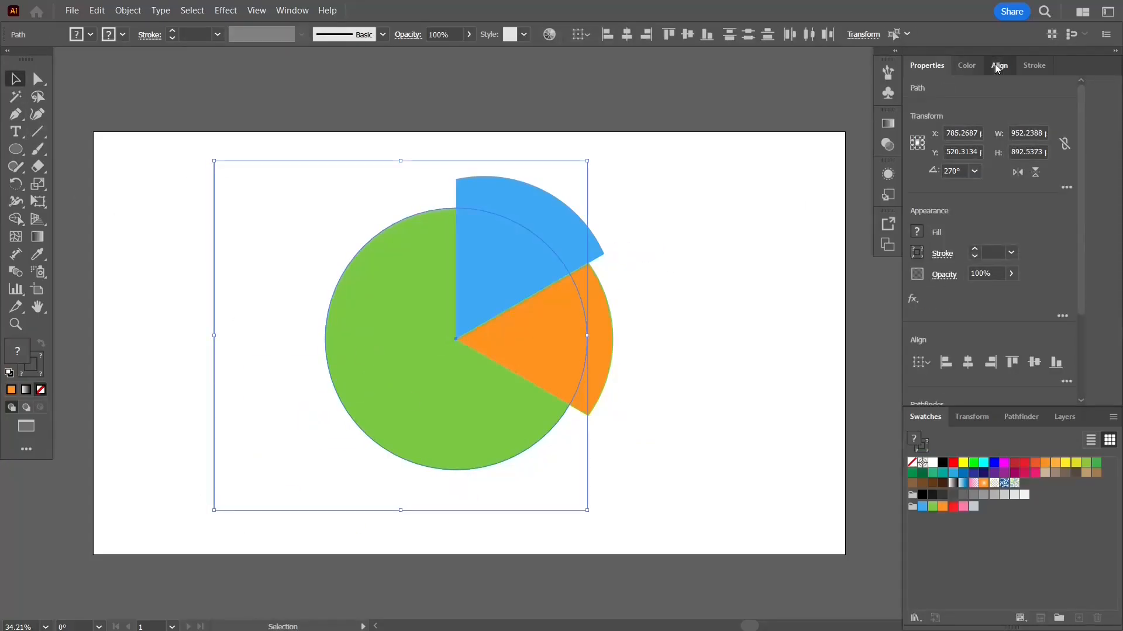
pyautogui.click(999, 65)
pyautogui.click(943, 106)
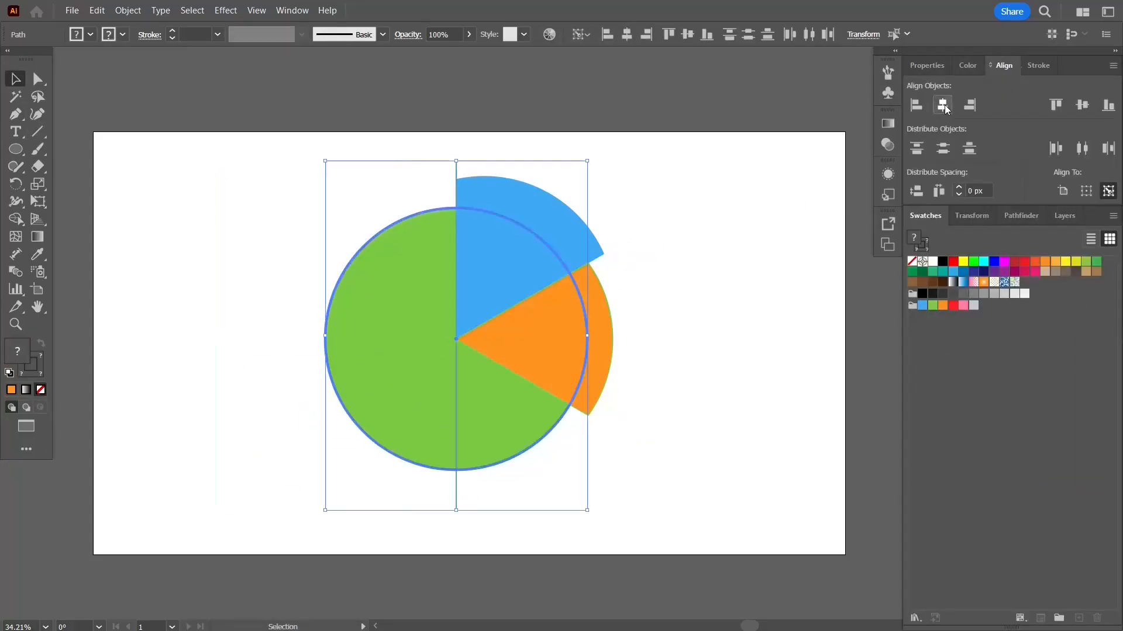
# Nudge a duplicate of the green circle slightly right and split it along the vertical line with Shape Builder
pyautogui.click(517, 434)
pyautogui.rightClick(499, 423)
pyautogui.click(527, 198)
pyautogui.press('Right')
pyautogui.press('Right')
pyautogui.press('Right')
pyautogui.keyDown('shift'); pyautogui.click(456, 506); pyautogui.keyUp('shift')
pyautogui.hotkey('shift', 'm')
pyautogui.click(525, 435)
pyautogui.press('v')
# Fill the base circle with the blue-grey swatch and delete the leftover vertical line segments above and below it
pyautogui.click(179, 326)
pyautogui.click(386, 340)
pyautogui.click(974, 305)
pyautogui.click(696, 199)
pyautogui.moveTo(457, 170); pyautogui.dragTo(325, 164)
pyautogui.press('Delete')
pyautogui.click(457, 497)
pyautogui.press('Delete')
# Pull the green half-circle away from the chart and undo the move
pyautogui.click(536, 429)
pyautogui.moveTo(536, 430); pyautogui.dragTo(749, 457)
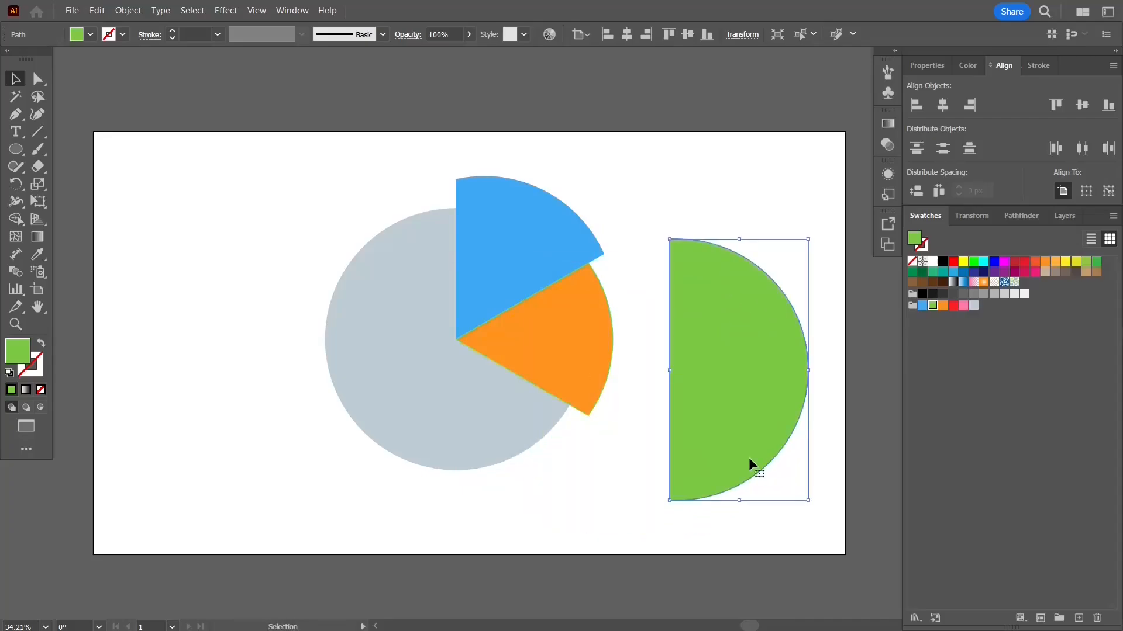
pyautogui.hotkey('ctrl', 'z')
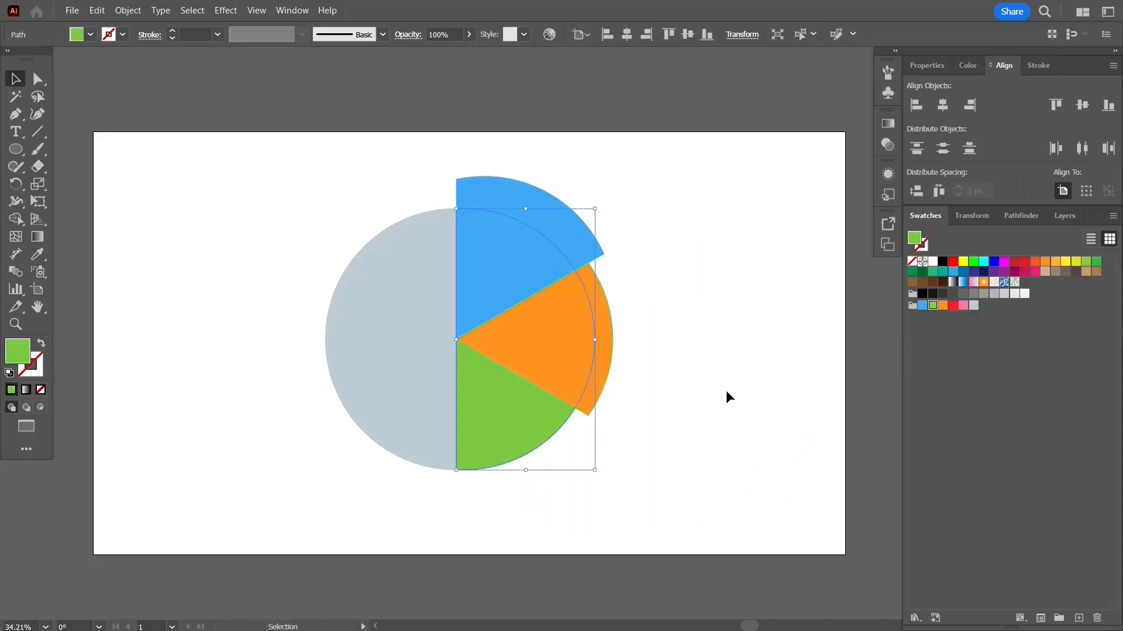
pyautogui.click(544, 489)
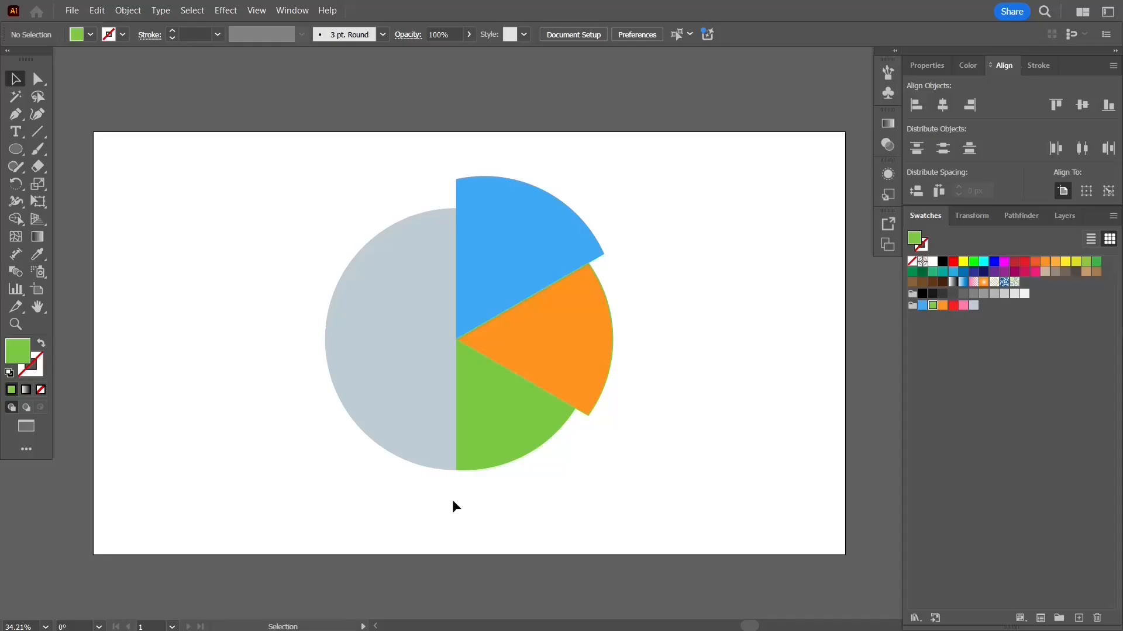
# Apply a linear gradient to the blue sector, running diagonally at about -57.5° from its upper corner past its lower edge
pyautogui.scroll(4, 452, 499)
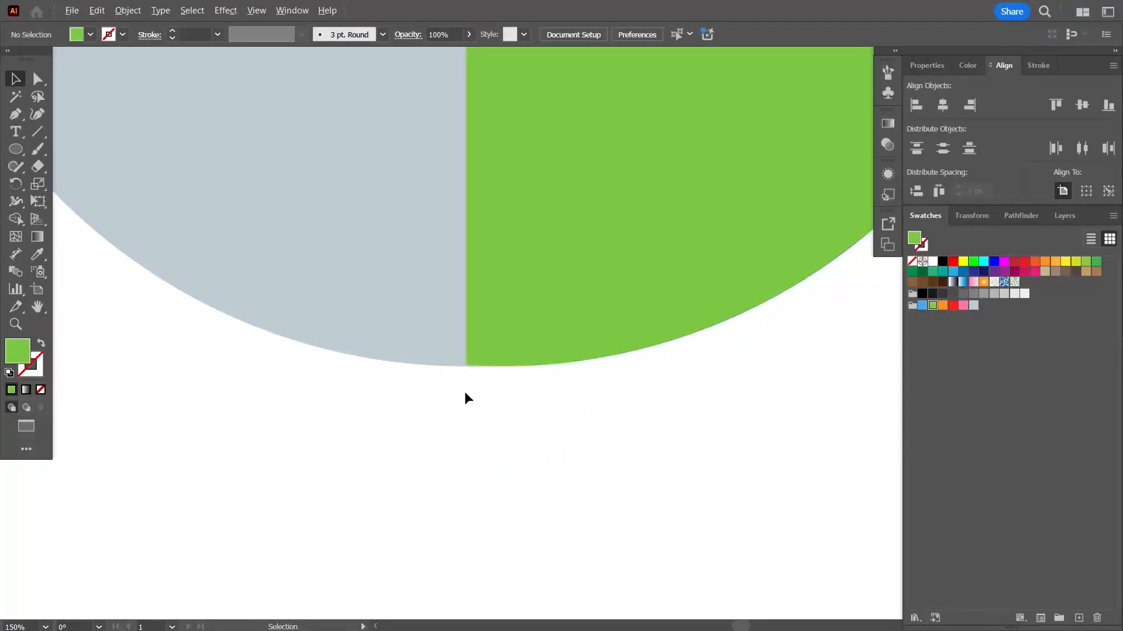
pyautogui.scroll(-4, 480, 423)
pyautogui.scroll(1, 524, 332)
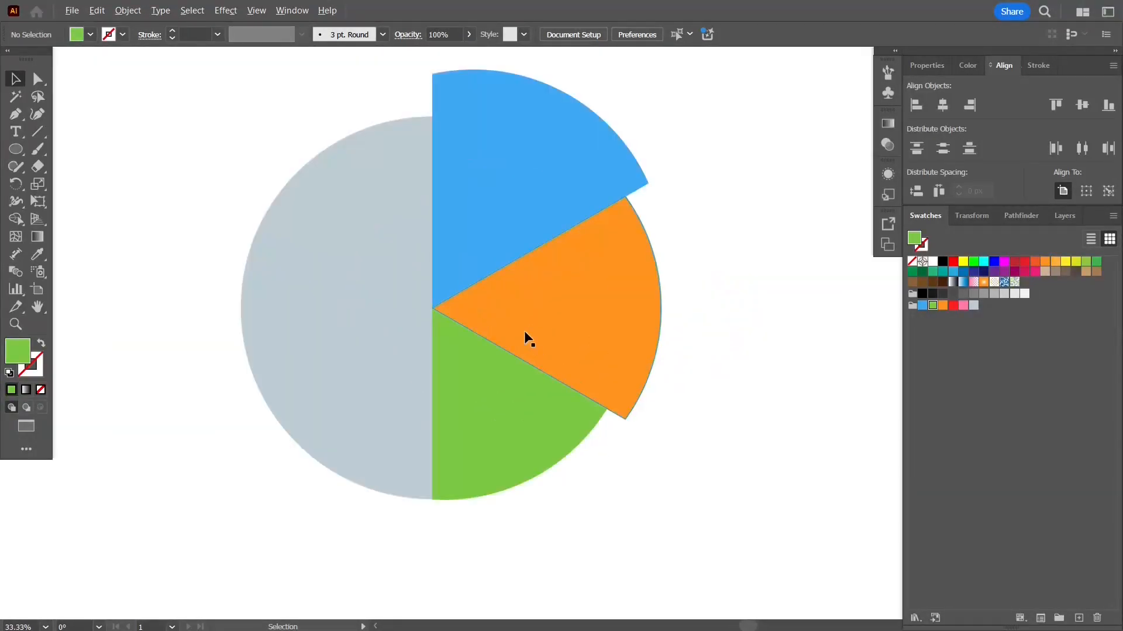
pyautogui.click(496, 100)
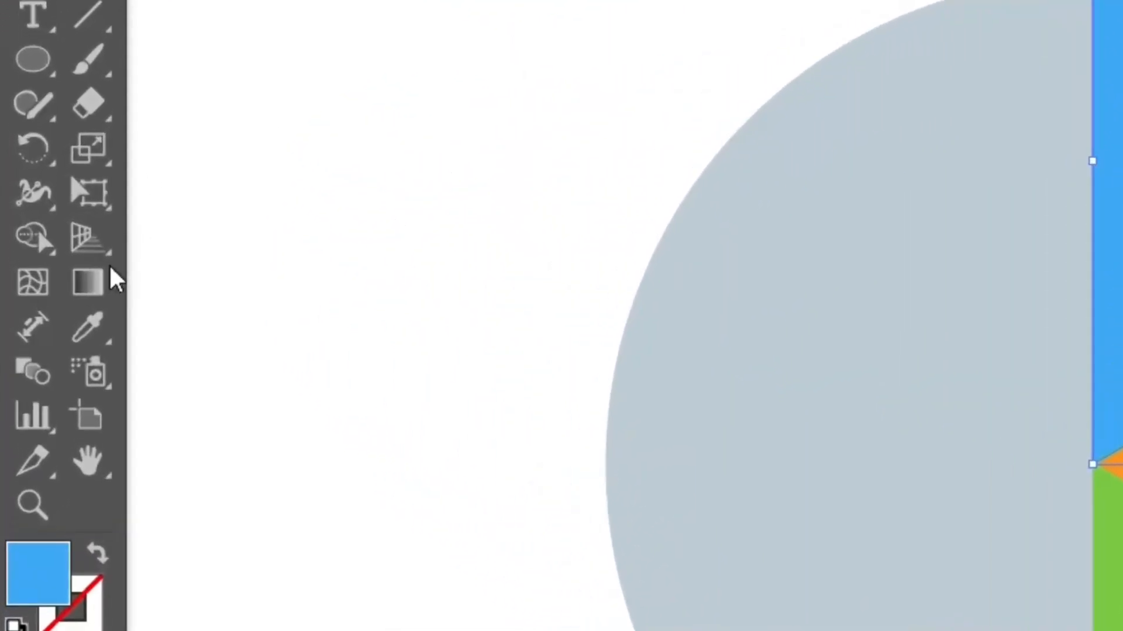
pyautogui.click(92, 283)
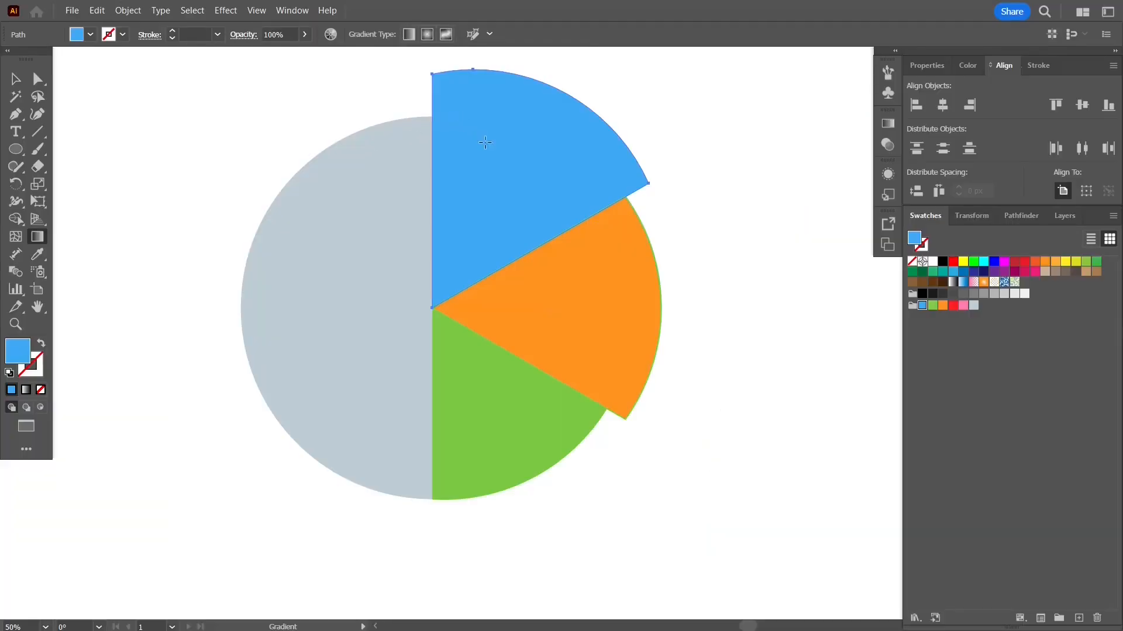
pyautogui.click(492, 155)
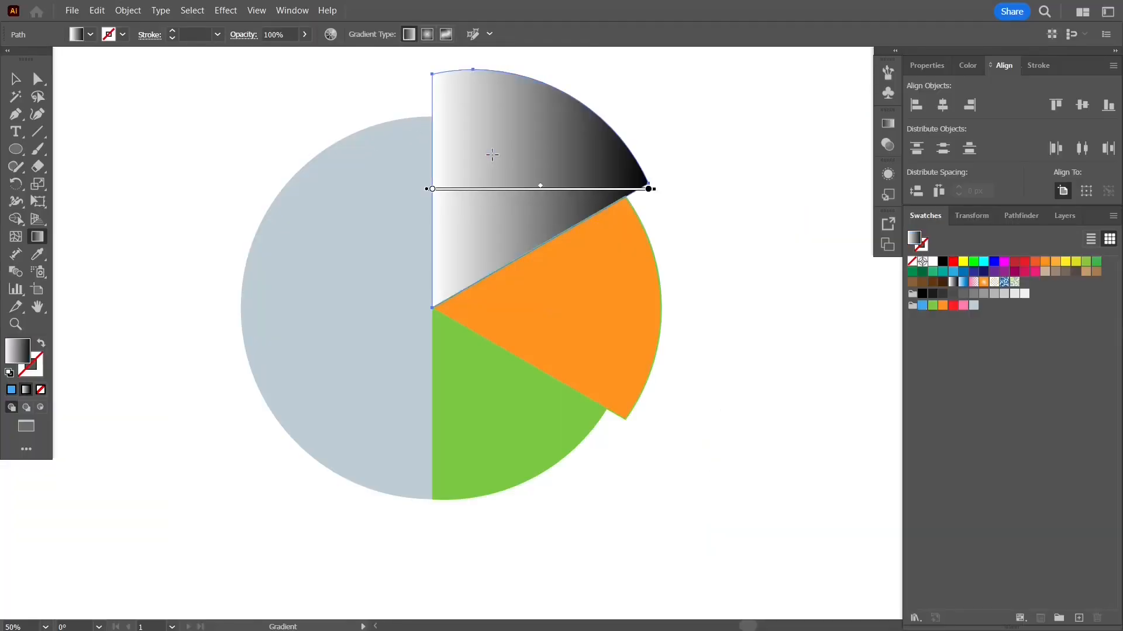
pyautogui.moveTo(445, 92); pyautogui.dragTo(571, 292)
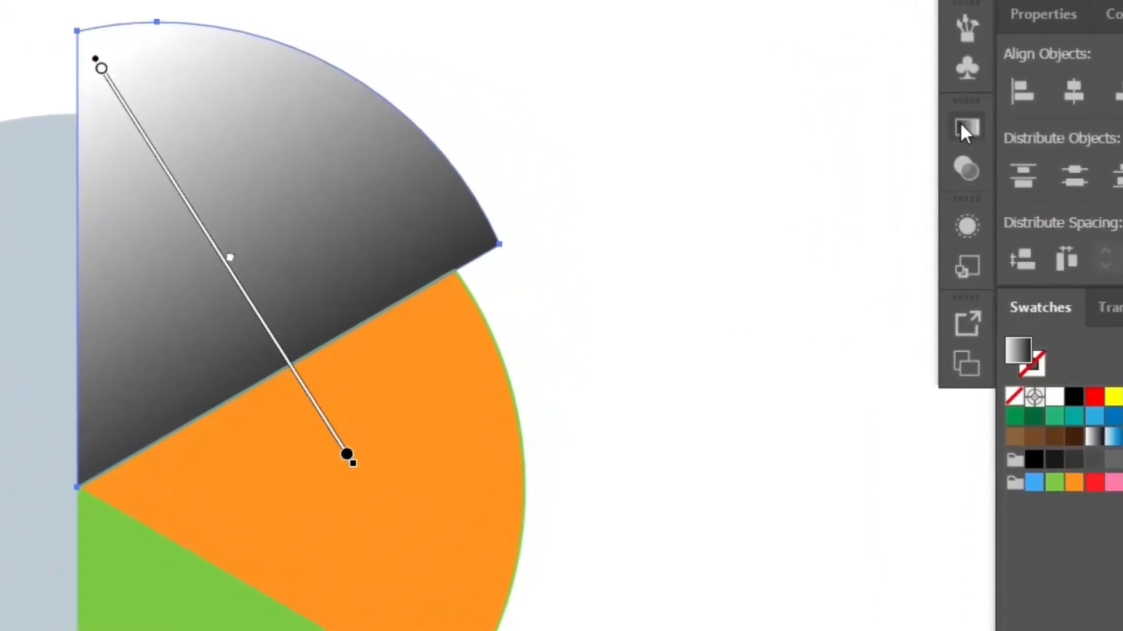
# Set the gradient's starting color stop to the blue swatch and its midpoint to about 74.6%
pyautogui.click(917, 124)
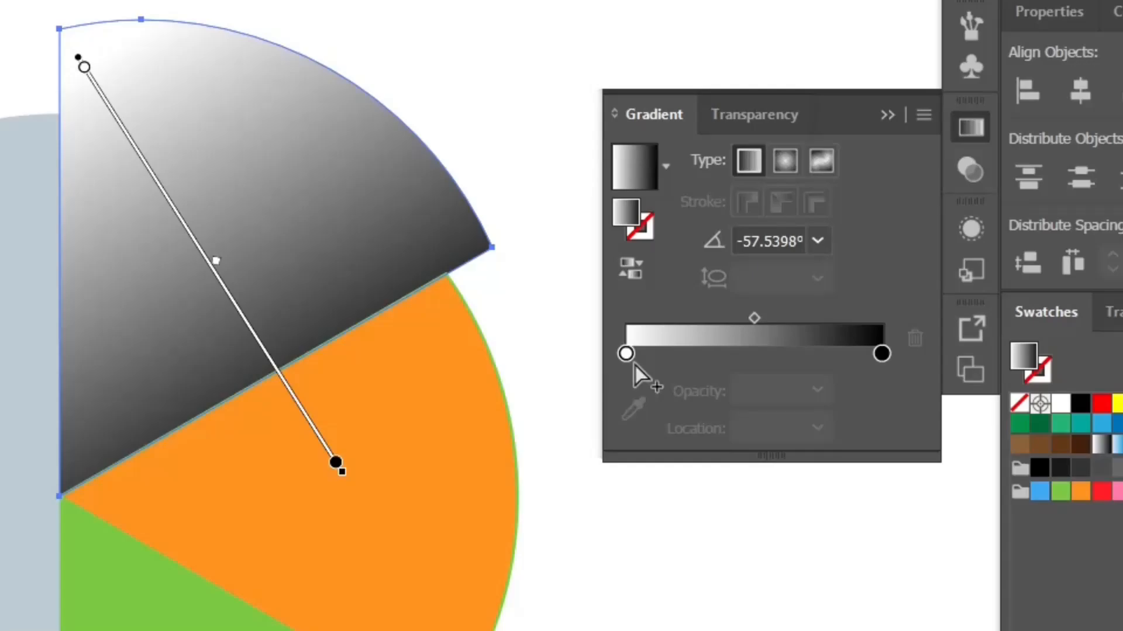
pyautogui.click(626, 353)
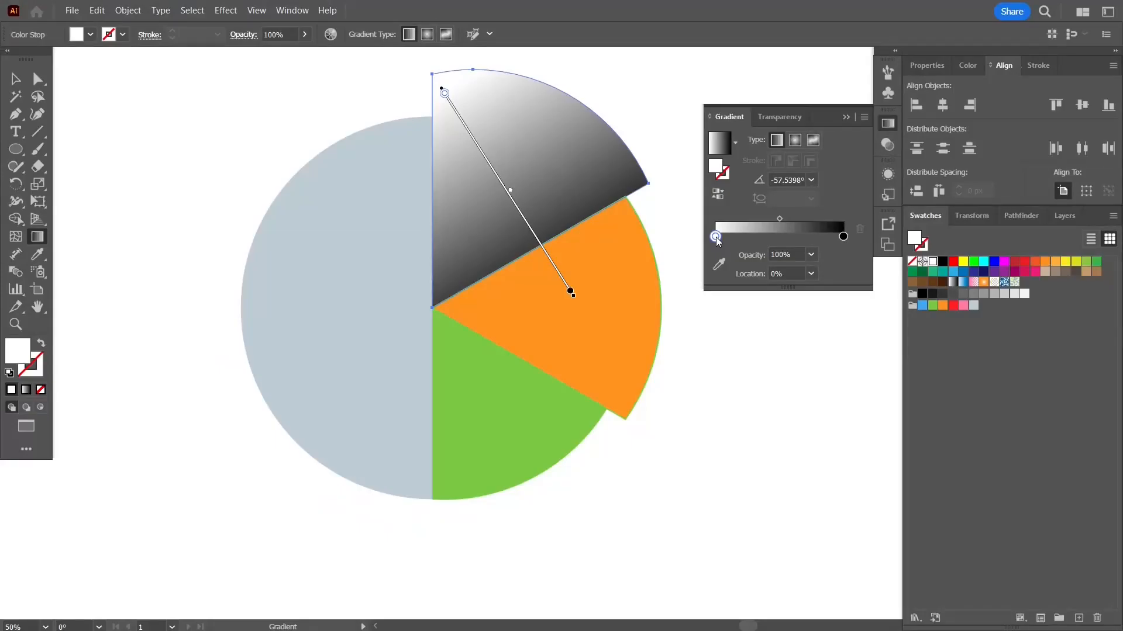
pyautogui.click(922, 305)
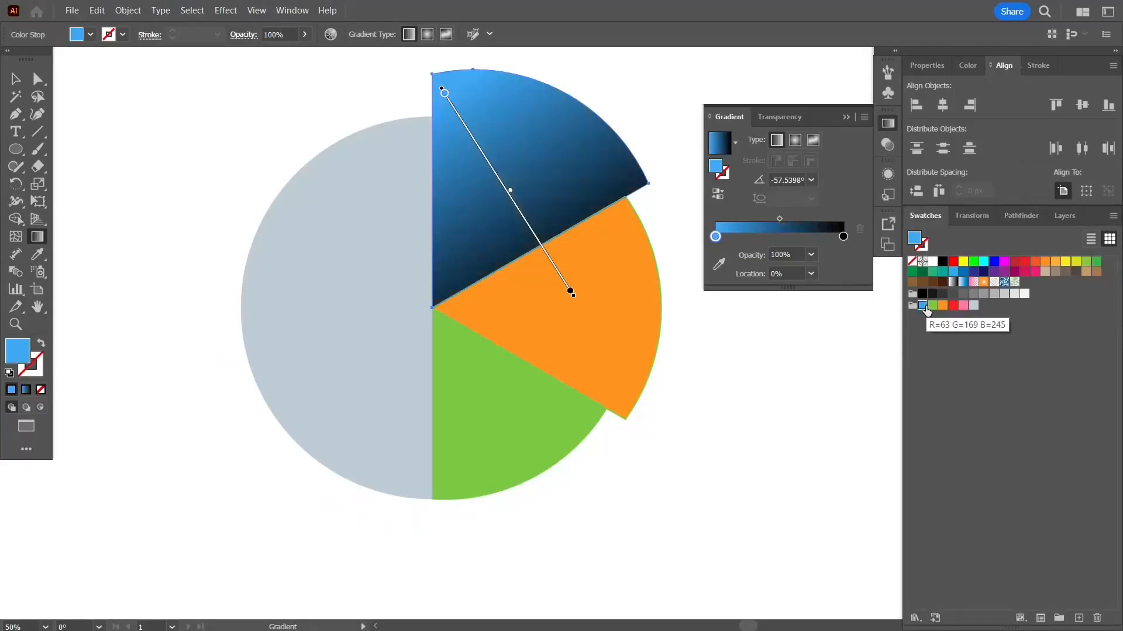
pyautogui.click(781, 218)
pyautogui.moveTo(781, 218); pyautogui.dragTo(812, 218)
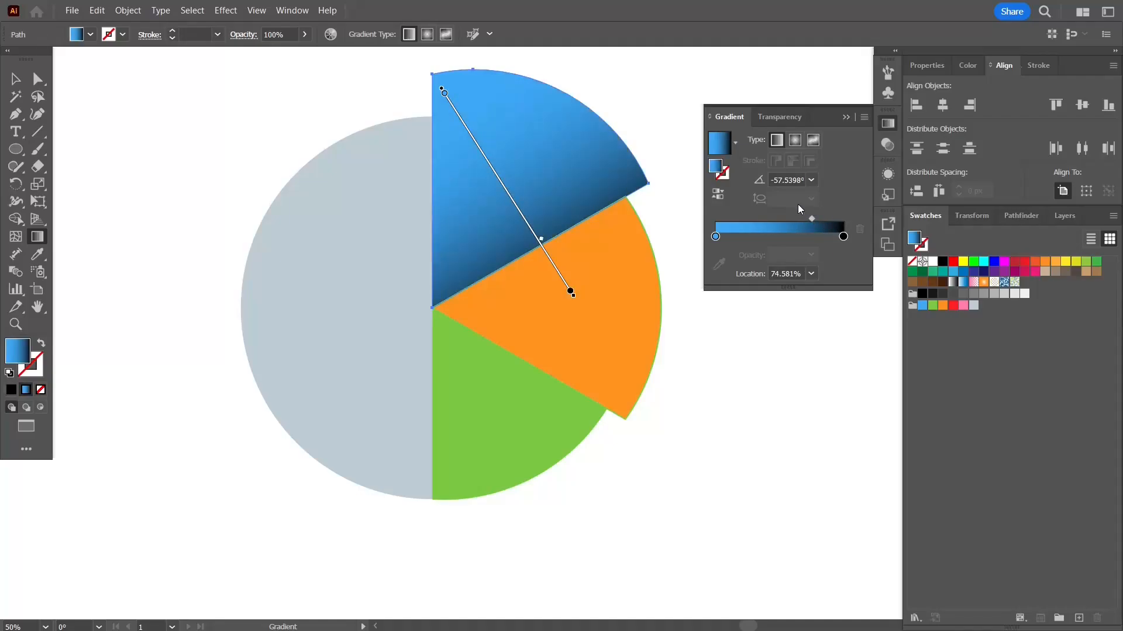
# Change the end color stop of the blue sector's gradient to dark grey and close the gradient settings
pyautogui.click(843, 237)
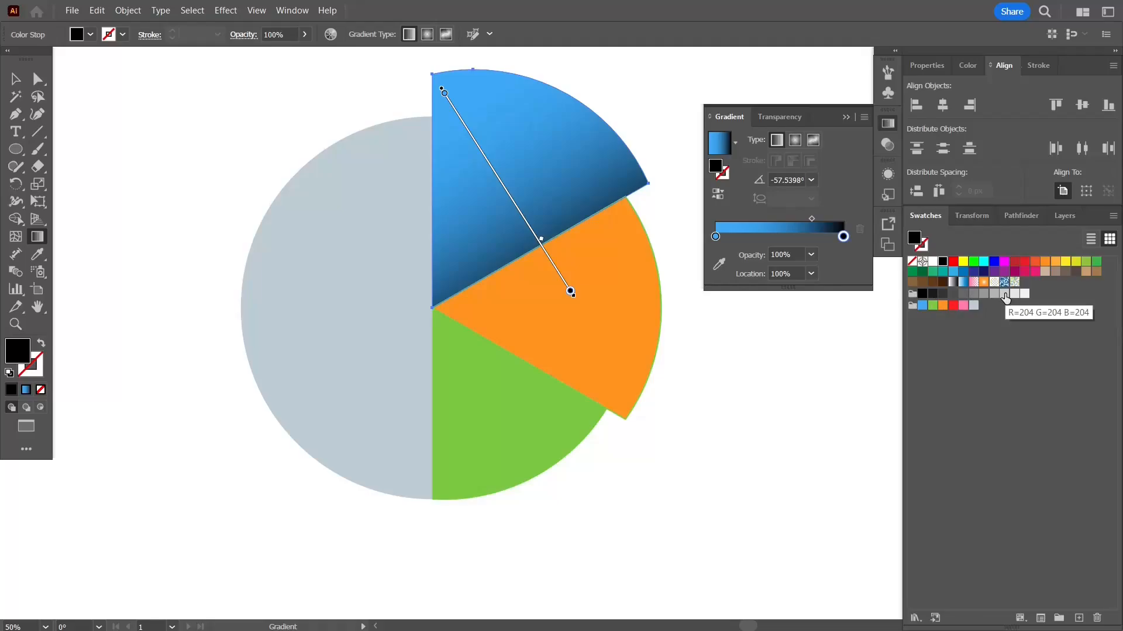
pyautogui.click(943, 294)
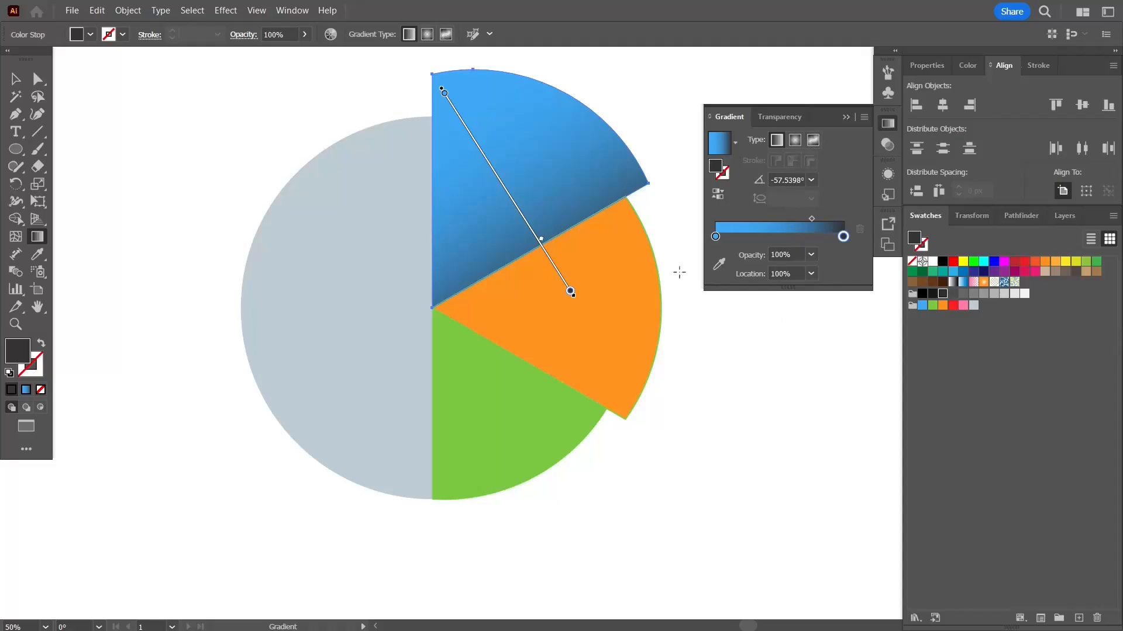
pyautogui.click(847, 118)
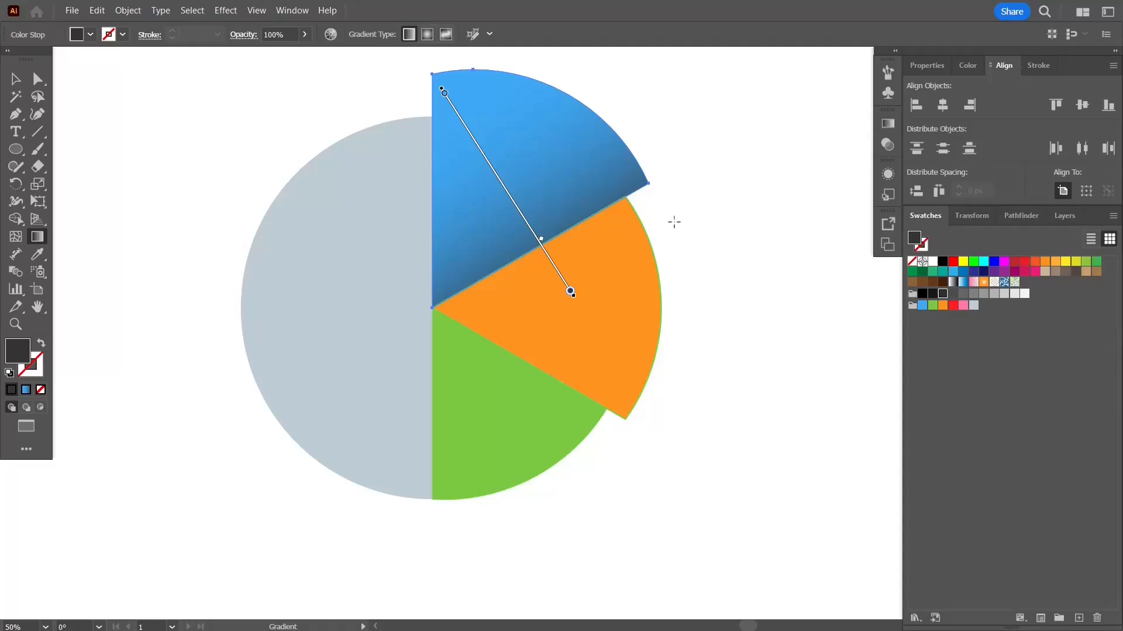
# Apply the linear gradient to the orange sector from its upper edge past its lower edge, with green as the starting stop
pyautogui.click(16, 79)
pyautogui.click(561, 308)
pyautogui.click(37, 236)
pyautogui.click(561, 307)
pyautogui.moveTo(604, 221); pyautogui.dragTo(514, 394)
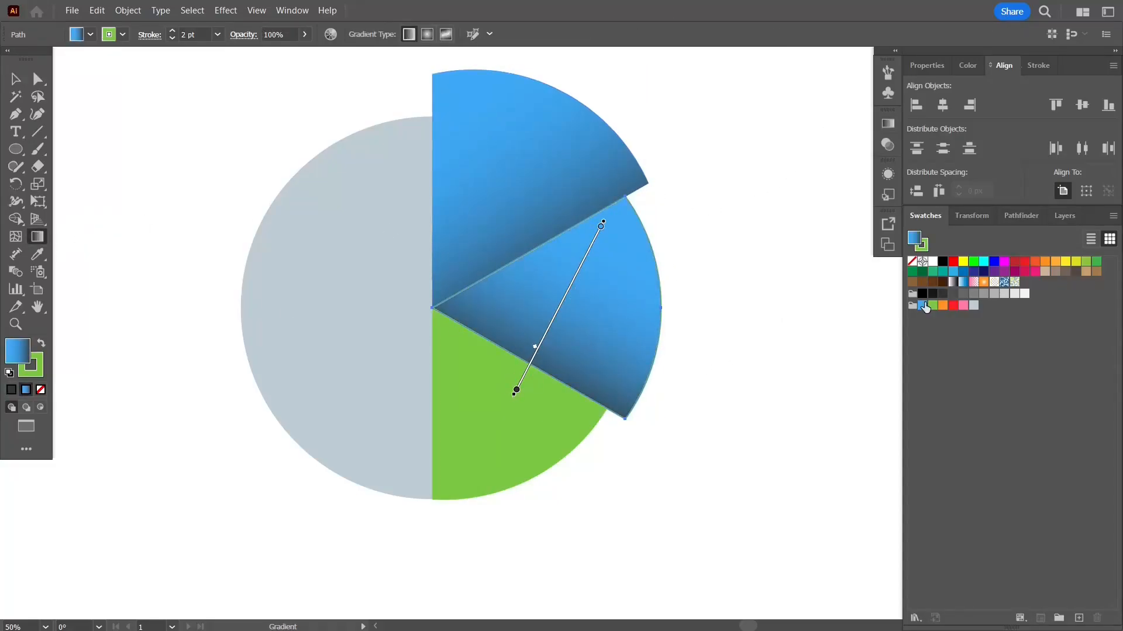
pyautogui.click(887, 123)
pyautogui.click(716, 236)
pyautogui.click(933, 306)
# Apply a right-to-left linear gradient to the lower green sector and set its starting stop to orange
pyautogui.click(431, 421)
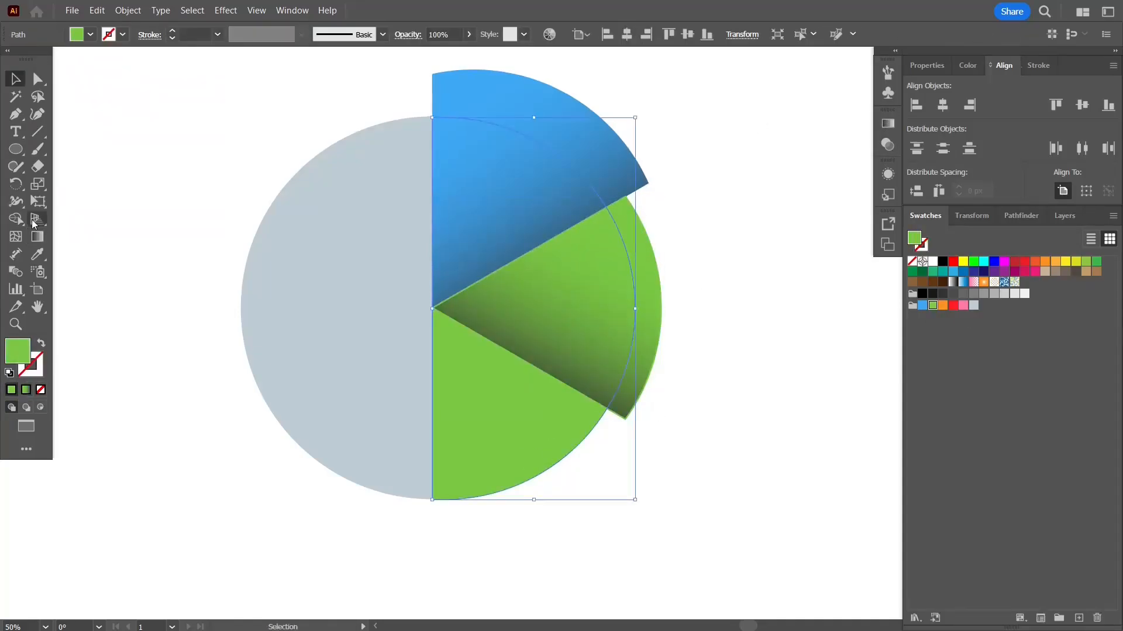
pyautogui.click(430, 421)
pyautogui.moveTo(448, 410); pyautogui.dragTo(563, 392)
pyautogui.moveTo(679, 406); pyautogui.dragTo(409, 411)
pyautogui.click(888, 124)
pyautogui.click(715, 237)
pyautogui.click(943, 306)
# Move the midpoint of the lower sector's gradient closer to its dark end and close the gradient settings
pyautogui.click(16, 79)
pyautogui.moveTo(812, 219); pyautogui.dragTo(825, 219)
pyautogui.click(508, 409)
pyautogui.click(38, 236)
pyautogui.click(845, 117)
# Try other grey shades as the fill of the base circle
pyautogui.click(16, 79)
pyautogui.click(345, 304)
pyautogui.click(1025, 298)
pyautogui.click(974, 305)
pyautogui.click(151, 363)
pyautogui.doubleClick(18, 351)
pyautogui.moveTo(728, 246); pyautogui.dragTo(743, 227)
pyautogui.click(1052, 222)
pyautogui.click(276, 268)
pyautogui.click(153, 240)
# Draw a small circle outward from the chart's center and align its horizontal center to the base circle
pyautogui.click(16, 150)
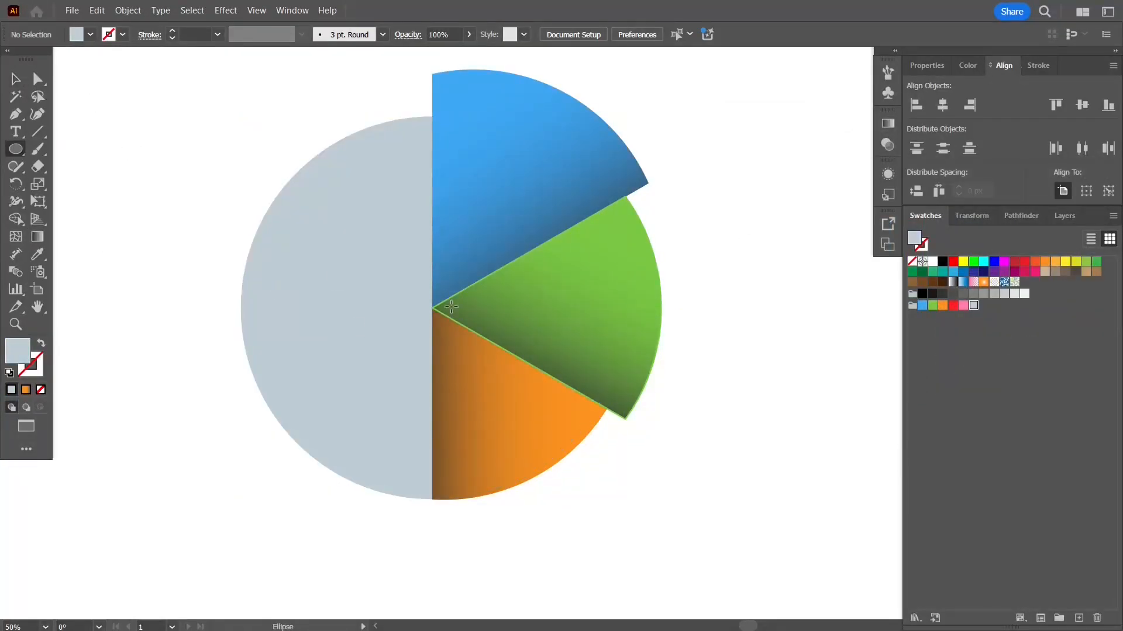
pyautogui.moveTo(433, 308); pyautogui.dragTo(489, 364)
pyautogui.click(16, 79)
pyautogui.click(339, 292)
pyautogui.keyDown('shift'); pyautogui.click(430, 304); pyautogui.keyUp('shift')
pyautogui.click(1108, 192)
pyautogui.click(943, 105)
# Fill the small center circle with the lightest grey swatch
pyautogui.click(760, 211)
pyautogui.click(435, 310)
pyautogui.click(933, 261)
pyautogui.click(826, 233)
pyautogui.click(439, 310)
pyautogui.click(1025, 294)
# Add an Outer Glow effect to the center circle with Normal mode and an 11 px blur
pyautogui.click(887, 174)
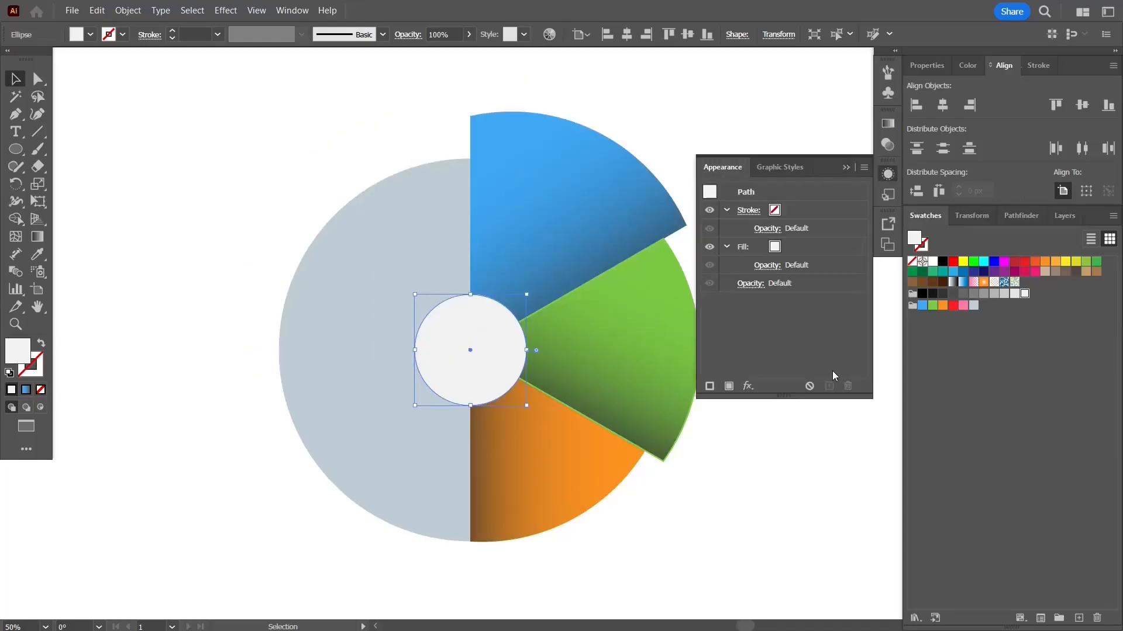
pyautogui.click(747, 387)
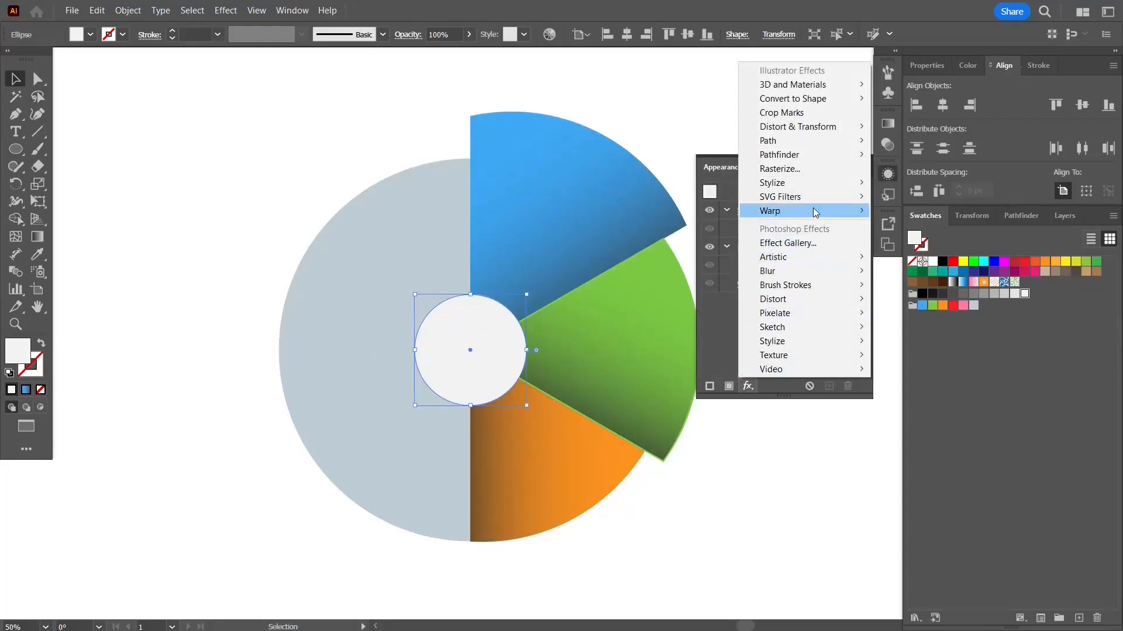
pyautogui.moveTo(826, 188)
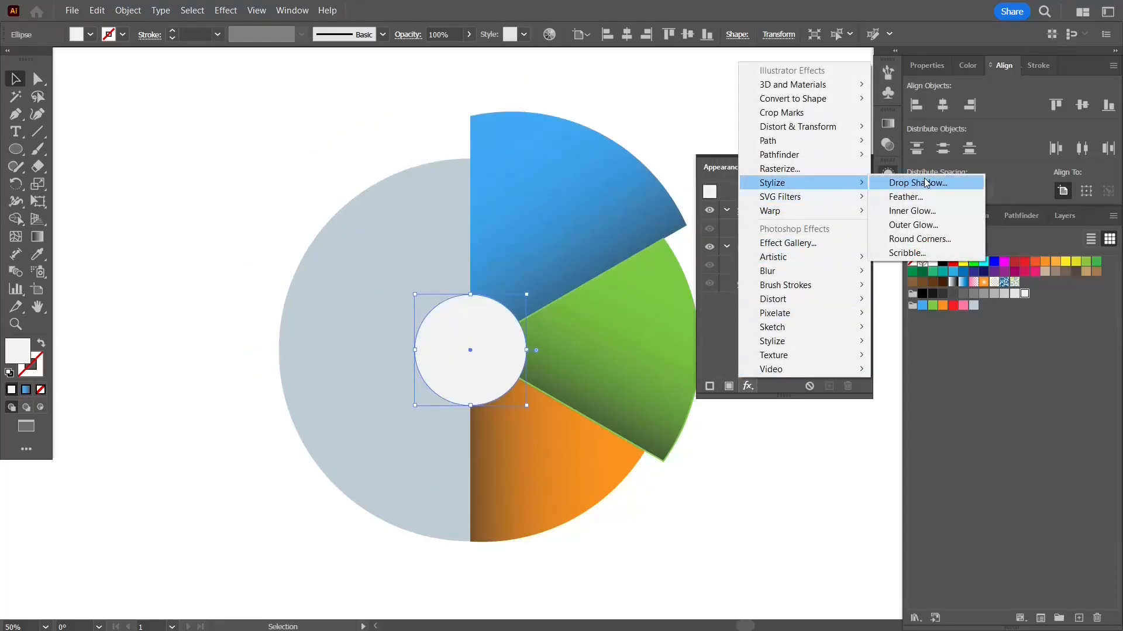
pyautogui.click(925, 228)
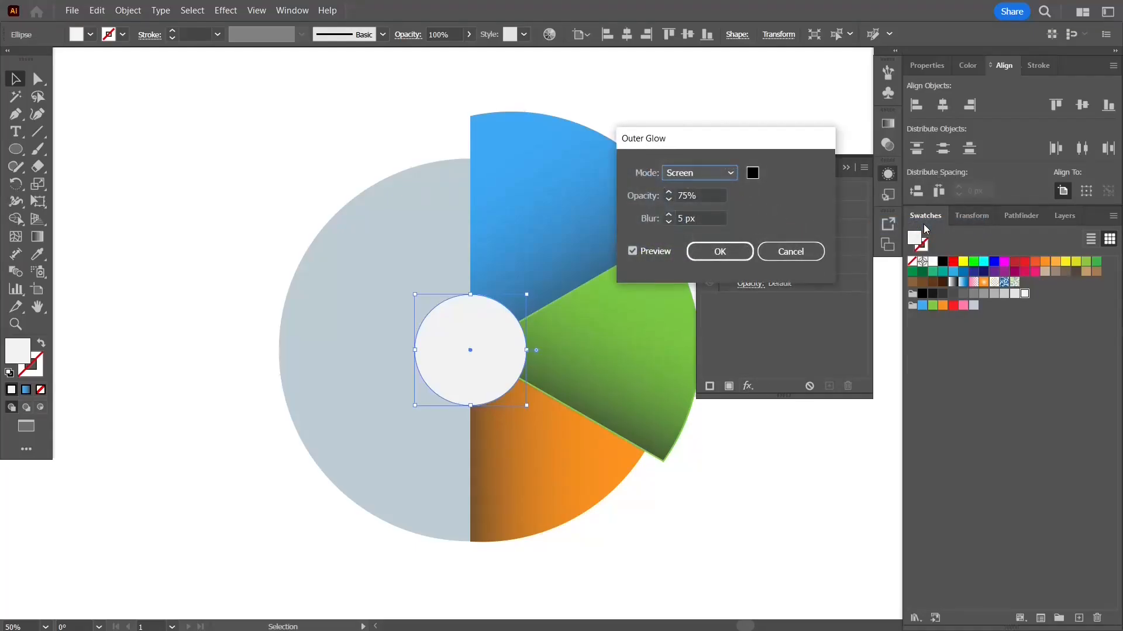
pyautogui.click(669, 218)
pyautogui.write('17')
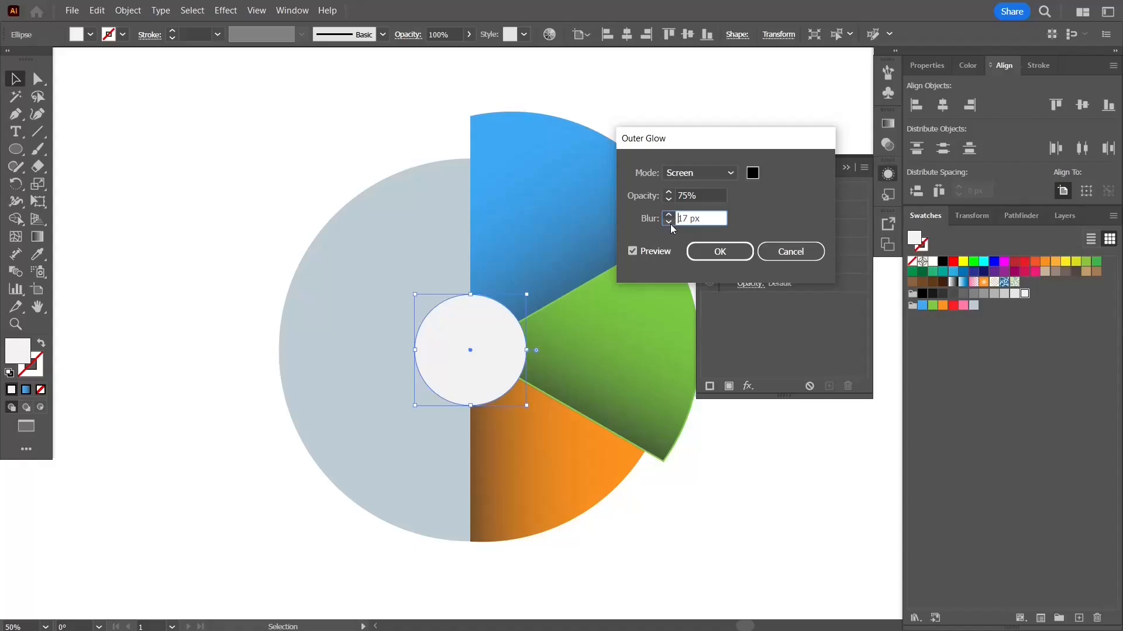
pyautogui.click(694, 174)
pyautogui.click(692, 189)
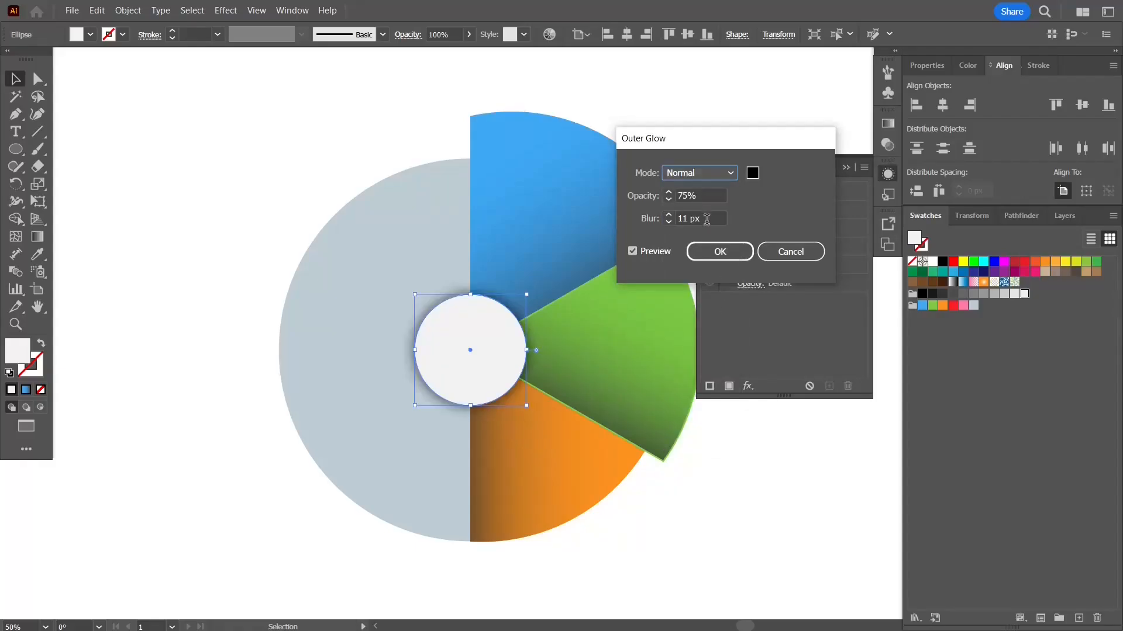
pyautogui.click(719, 251)
pyautogui.click(845, 168)
pyautogui.click(779, 166)
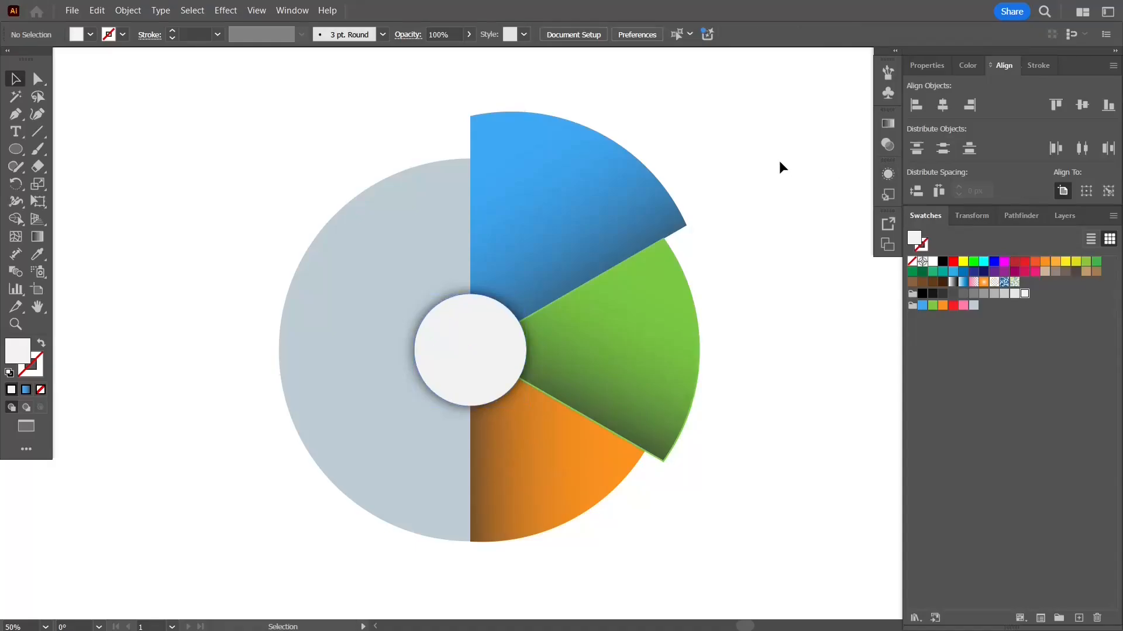
# Add a Drop Shadow effect to the blue sector in Multiply mode at 70% opacity, with X offset, Y offset and blur of 5 px
pyautogui.click(580, 231)
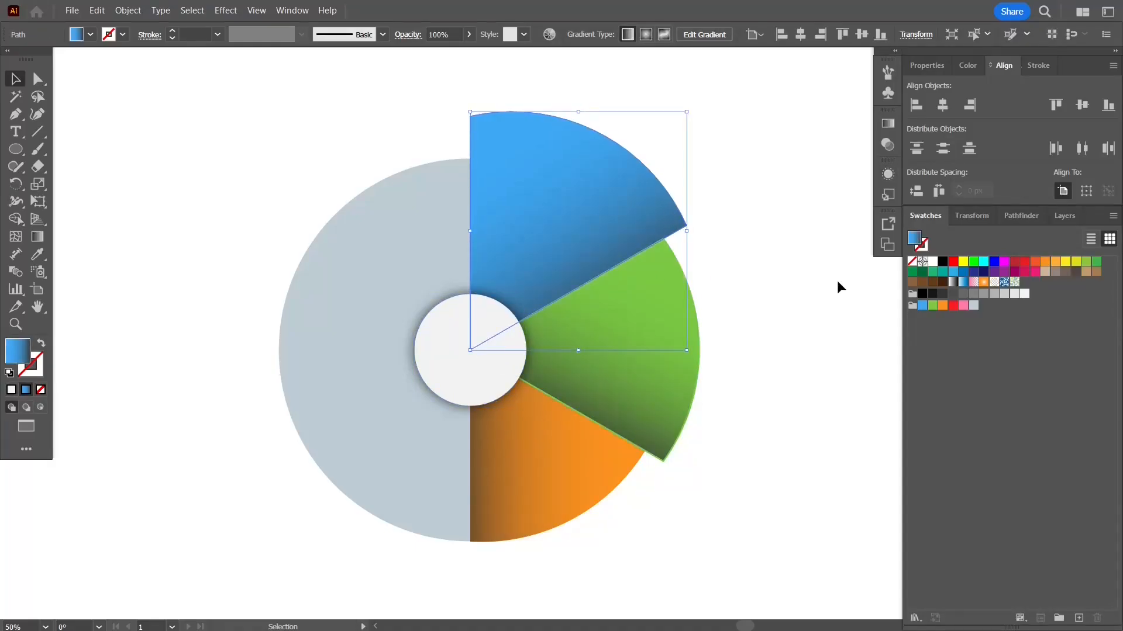
pyautogui.click(889, 174)
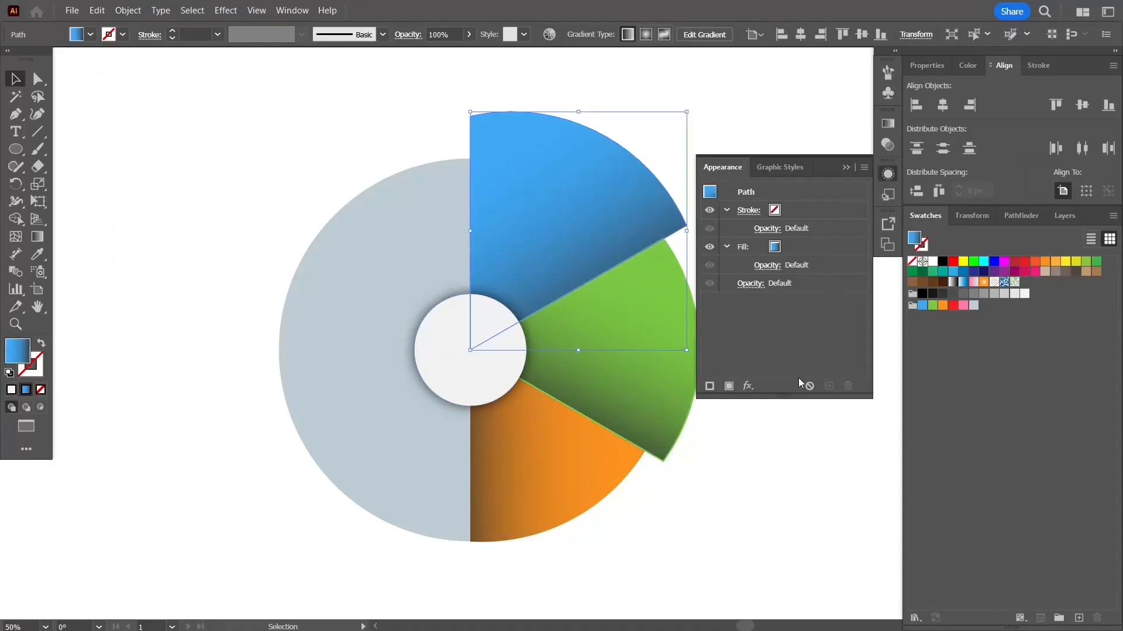
pyautogui.click(749, 386)
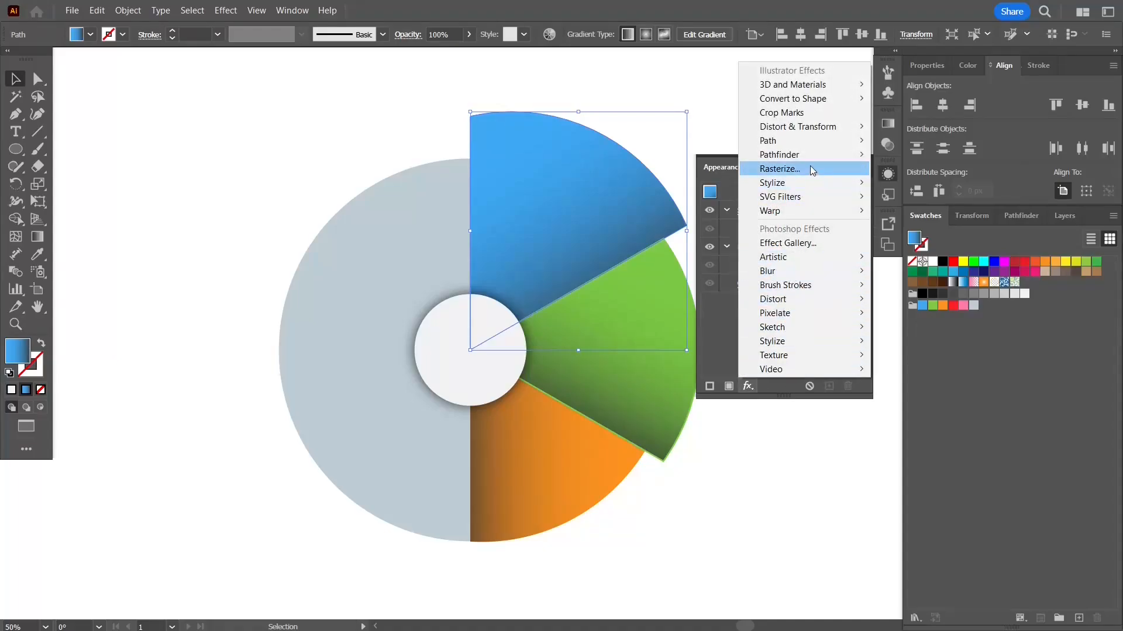
pyautogui.moveTo(820, 183)
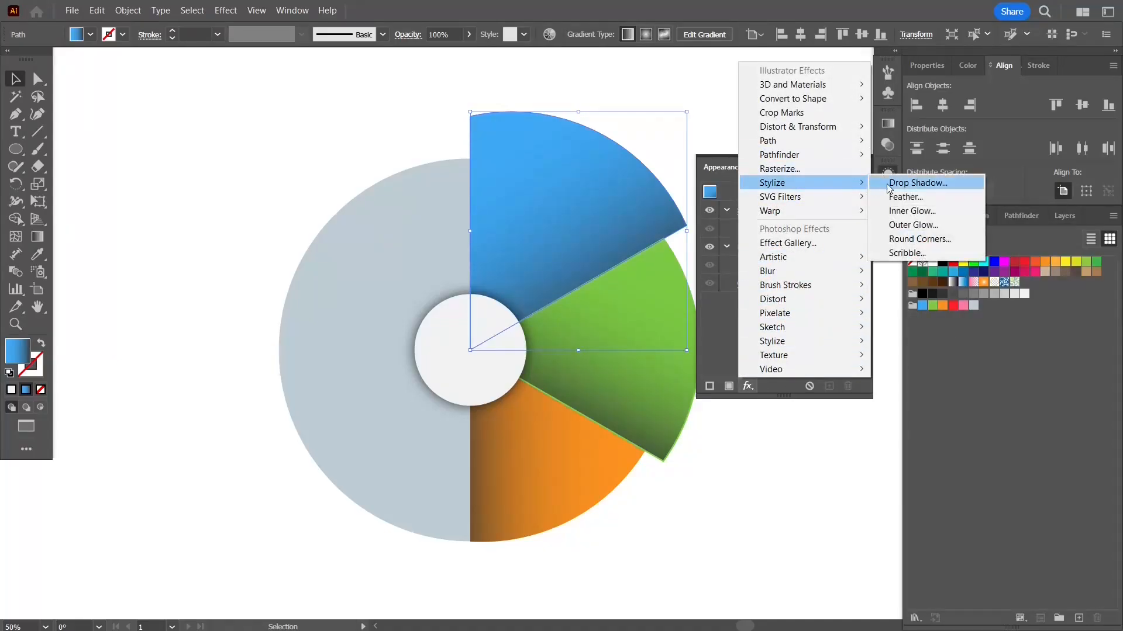
pyautogui.click(900, 183)
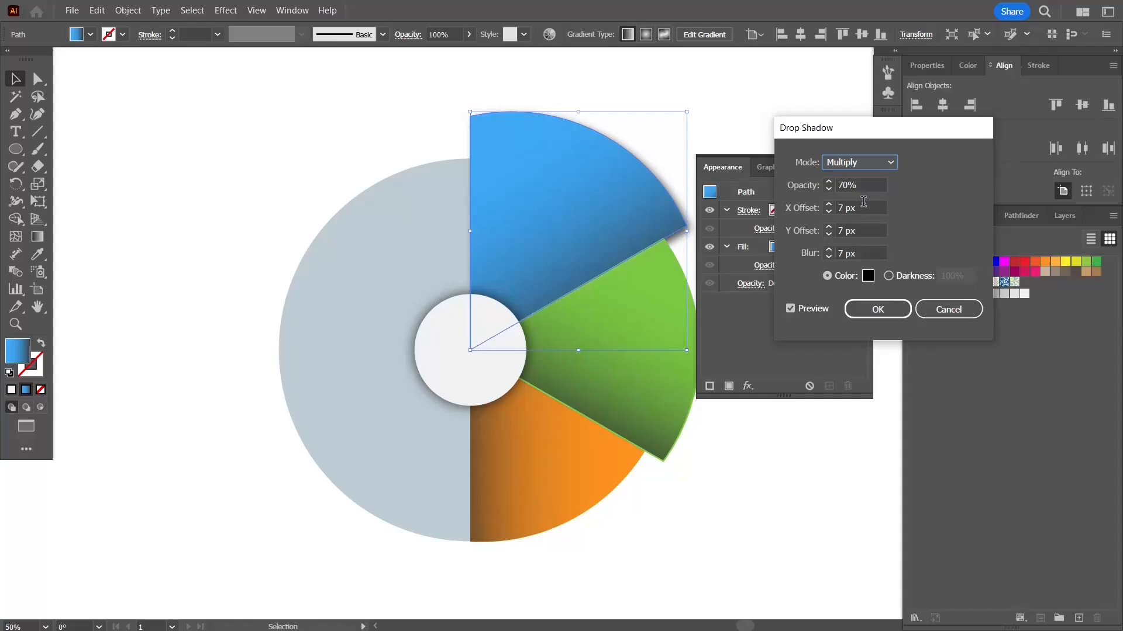
pyautogui.click(822, 208)
pyautogui.write('5')
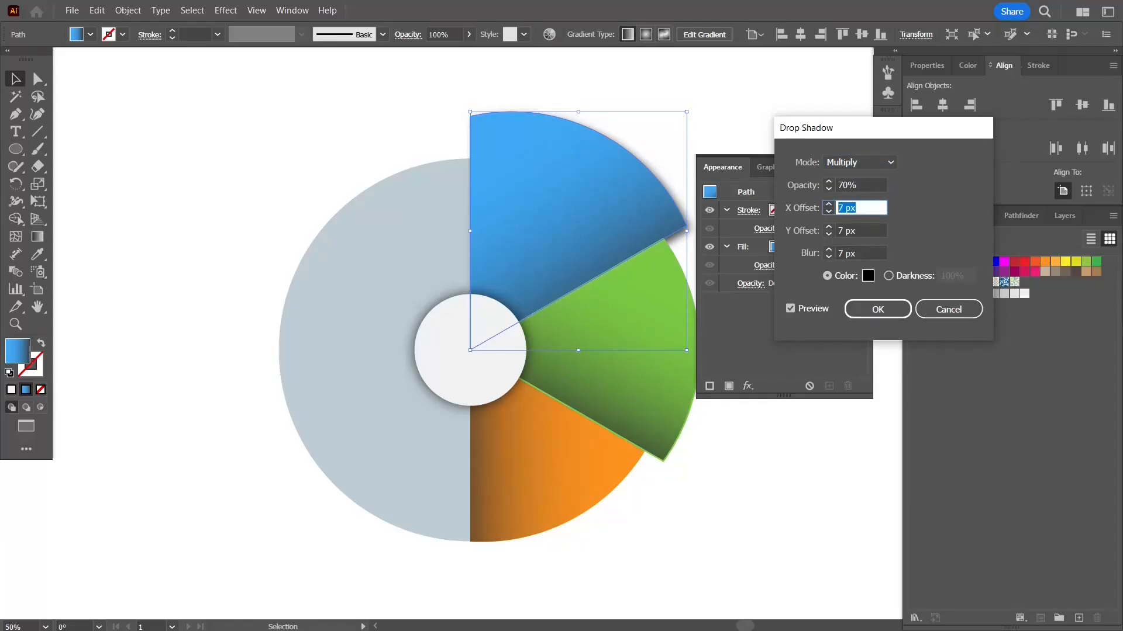
pyautogui.press('Tab')
pyautogui.write('5')
pyautogui.press('Tab')
pyautogui.write('5')
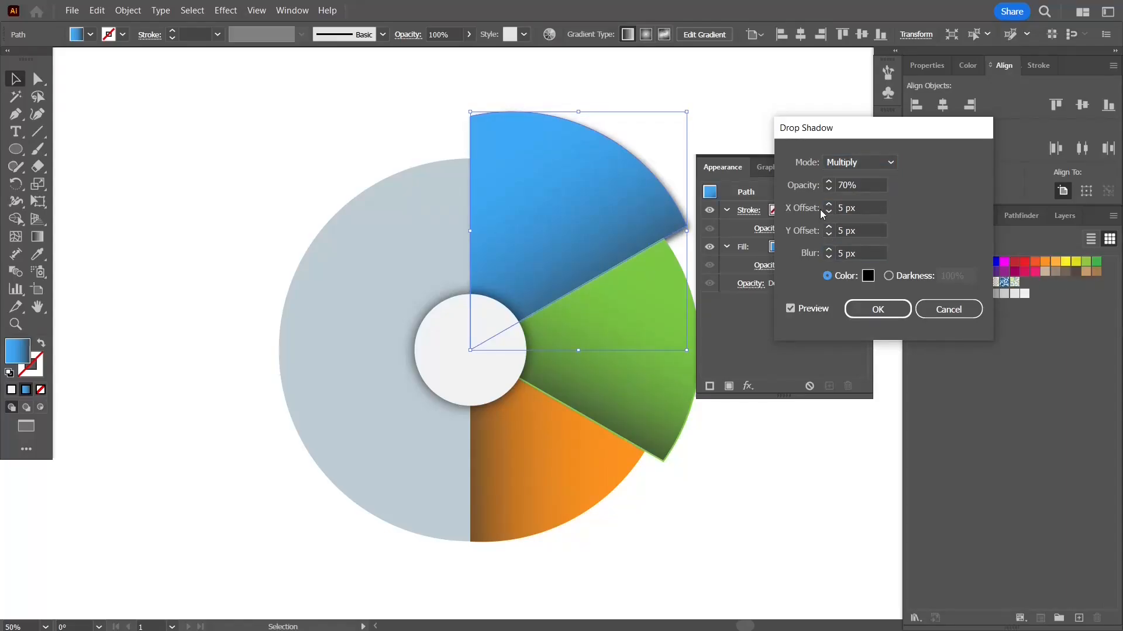
pyautogui.click(877, 309)
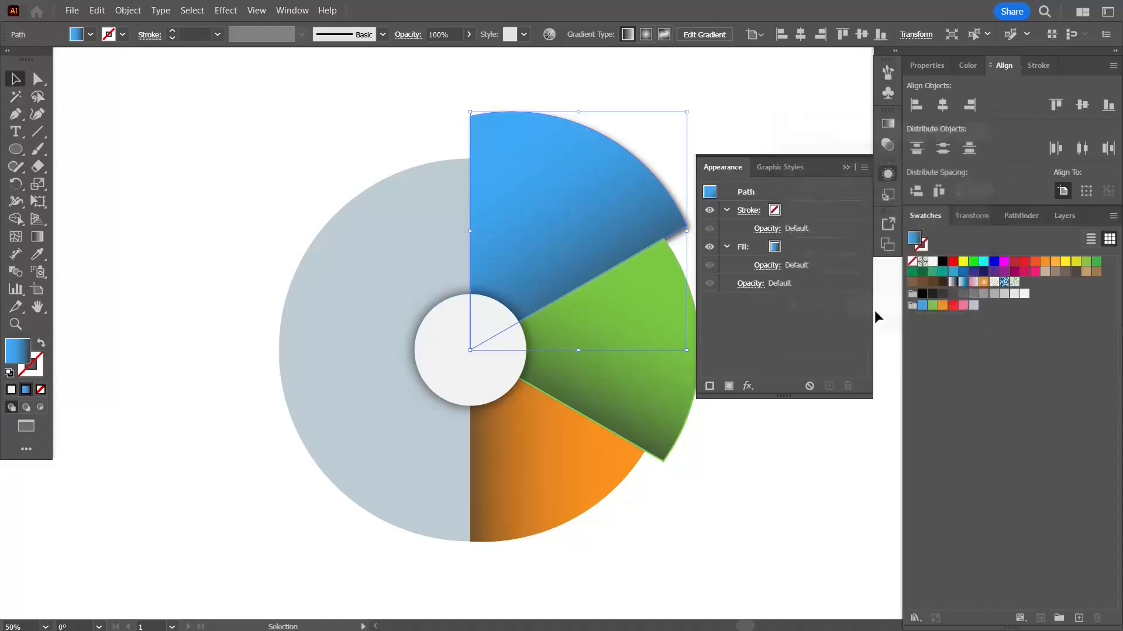
pyautogui.click(849, 168)
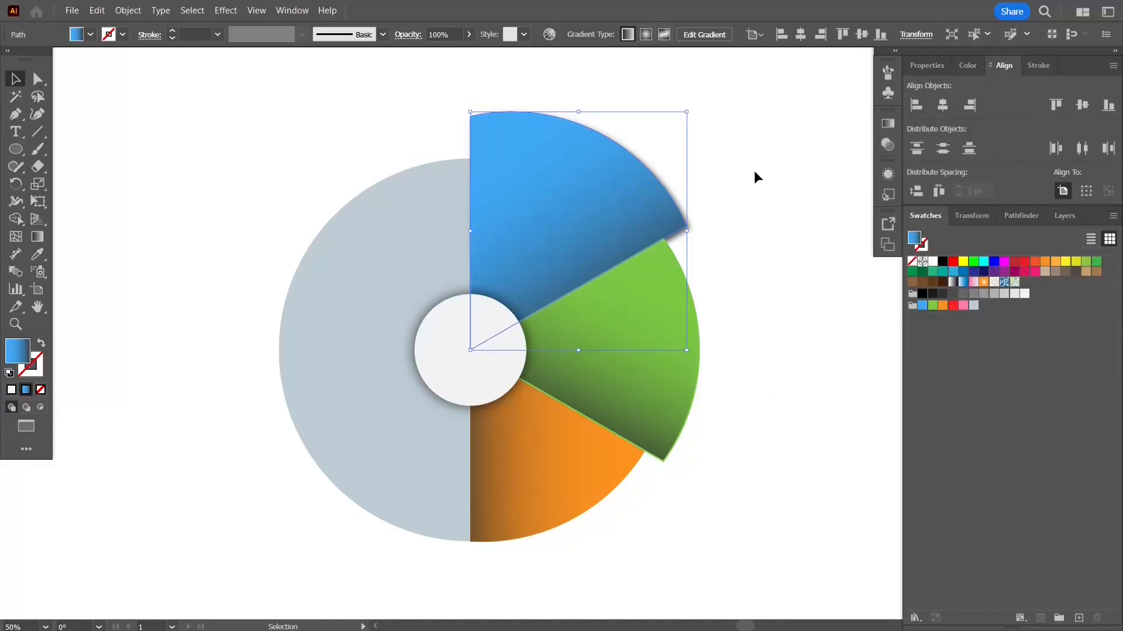
pyautogui.press('a')
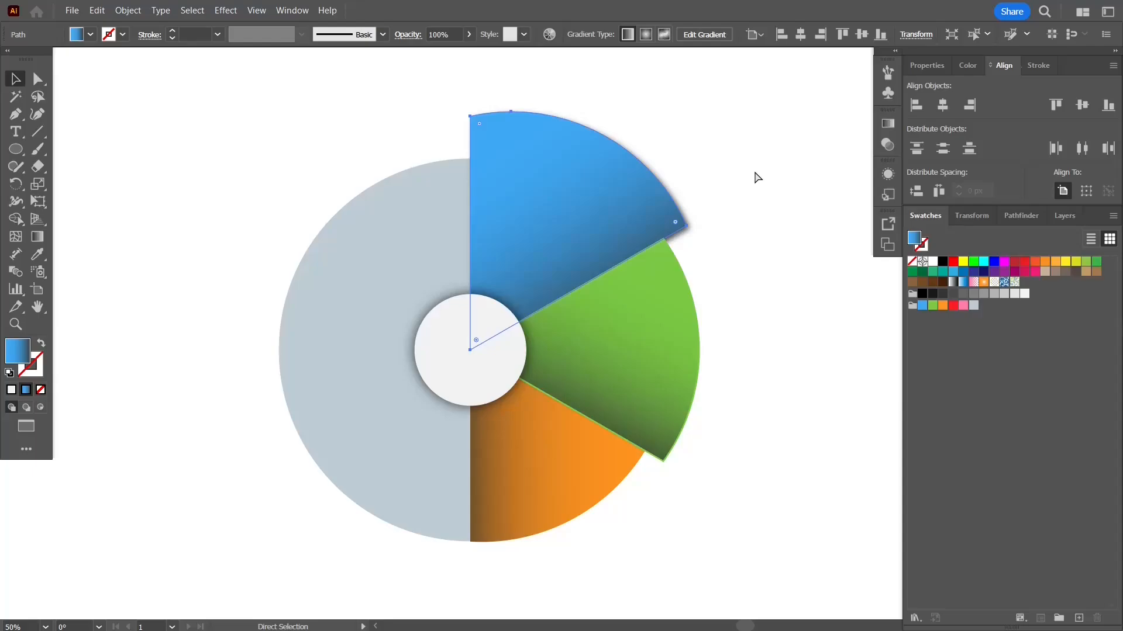
pyautogui.press('v')
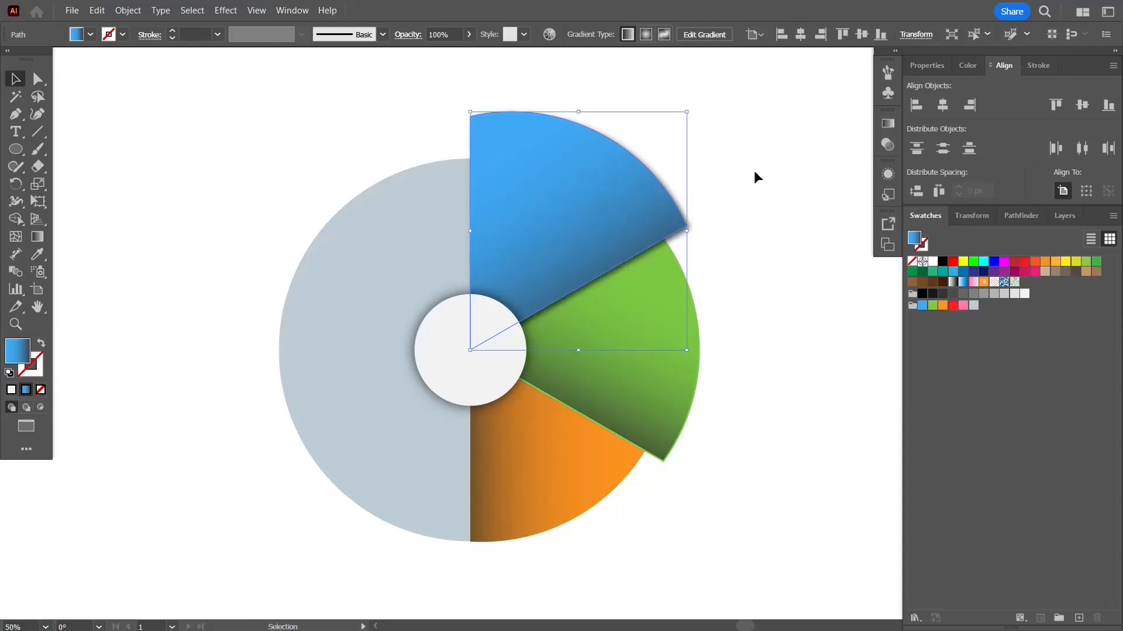
# Apply a Drop Shadow effect to the green sector
pyautogui.click(609, 397)
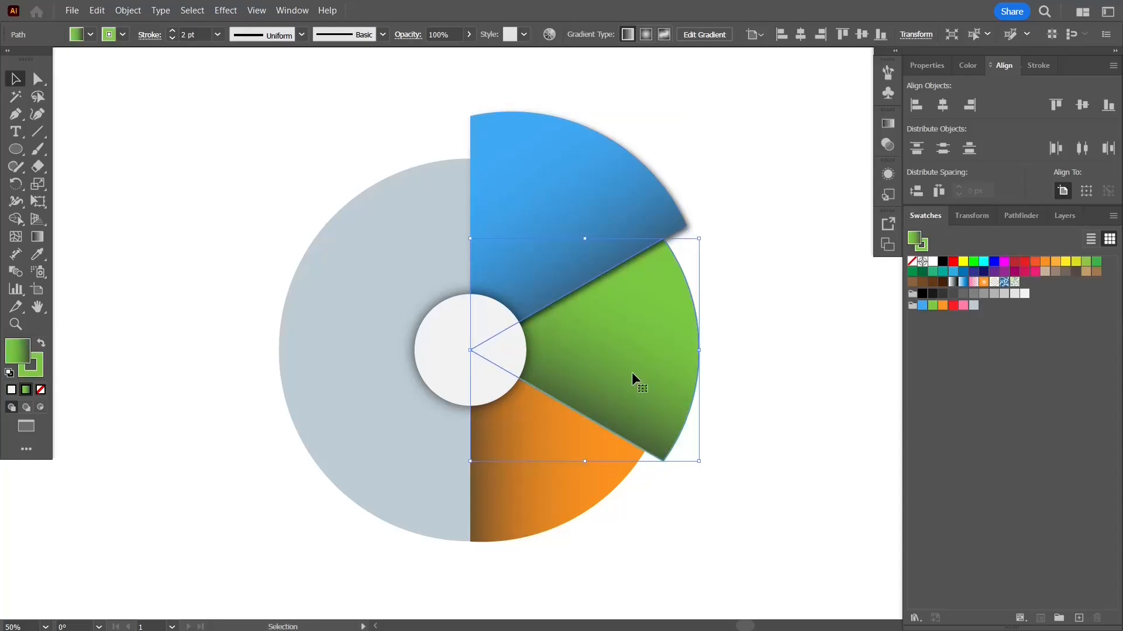
pyautogui.click(888, 174)
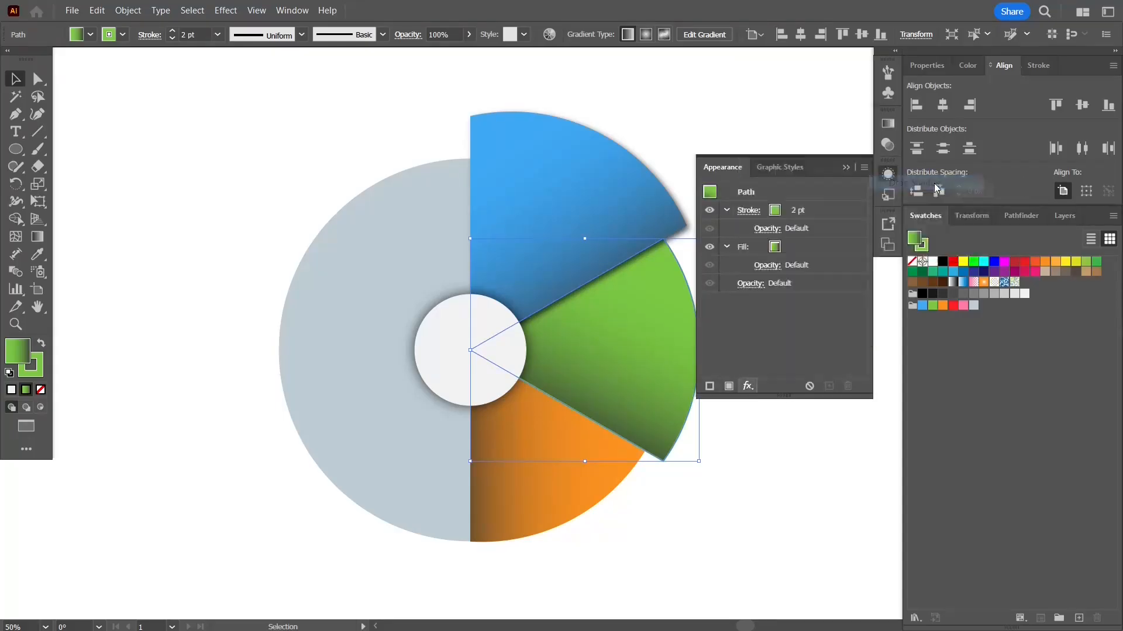
pyautogui.click(887, 173)
# Apply a Drop Shadow effect to the orange sector and deselect it
pyautogui.click(528, 501)
pyautogui.click(888, 174)
pyautogui.click(748, 386)
pyautogui.moveTo(838, 181)
pyautogui.click(899, 183)
pyautogui.click(880, 311)
pyautogui.click(746, 471)
# Change the fill of the grey base circle to a very light blue
pyautogui.click(421, 472)
pyautogui.click(749, 482)
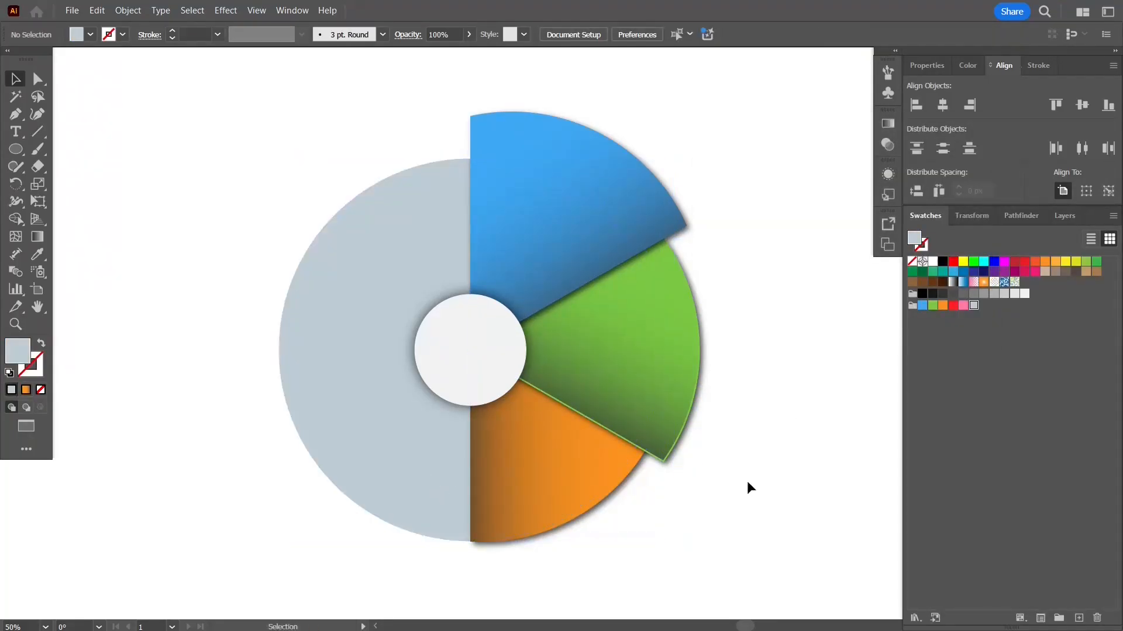
pyautogui.click(330, 482)
pyautogui.doubleClick(17, 350)
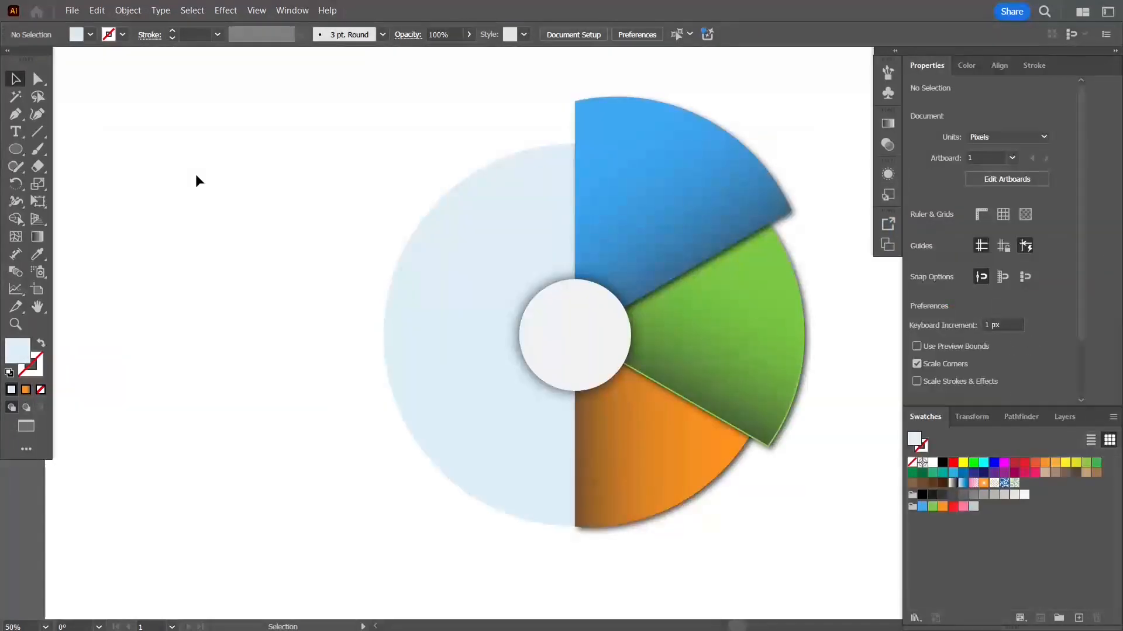
# Create a two-line text reading "Yearly" and "Report" in the blank area beside the chart
pyautogui.press('t')
pyautogui.click(188, 166)
pyautogui.write('Yea')
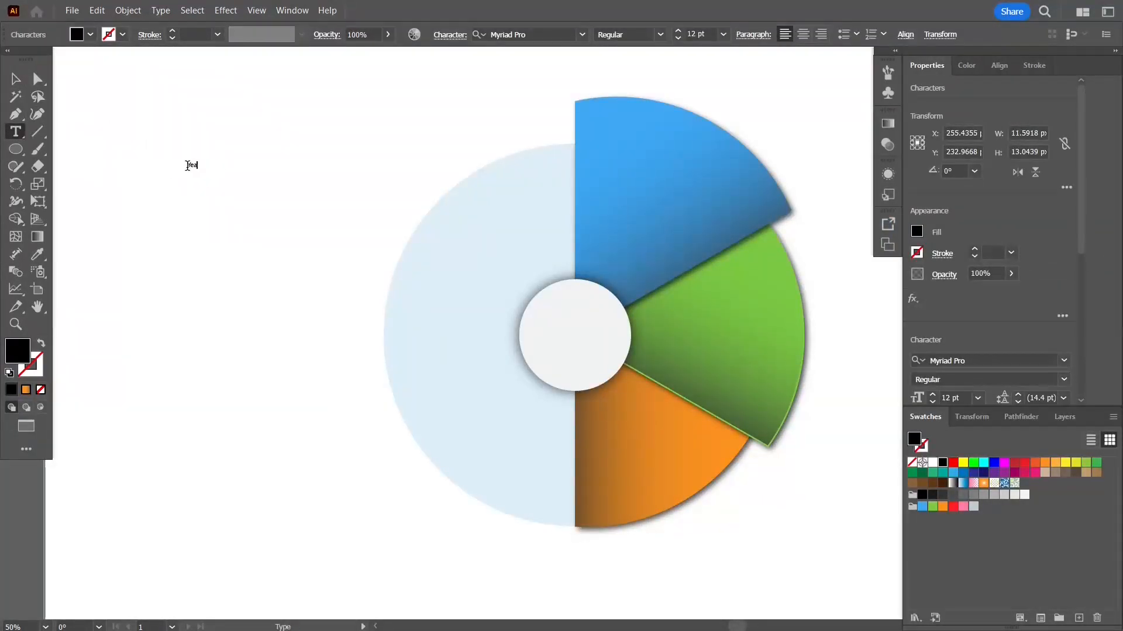
pyautogui.write('rly')
pyautogui.press('Return')
pyautogui.write('Report')
# Enlarge the "Yearly Report" text and place it inside the small center circle
pyautogui.click(16, 81)
pyautogui.moveTo(207, 177); pyautogui.dragTo(225, 192)
pyautogui.moveTo(215, 185); pyautogui.dragTo(626, 371)
pyautogui.hscroll(3, 762, 282)
pyautogui.click(746, 272)
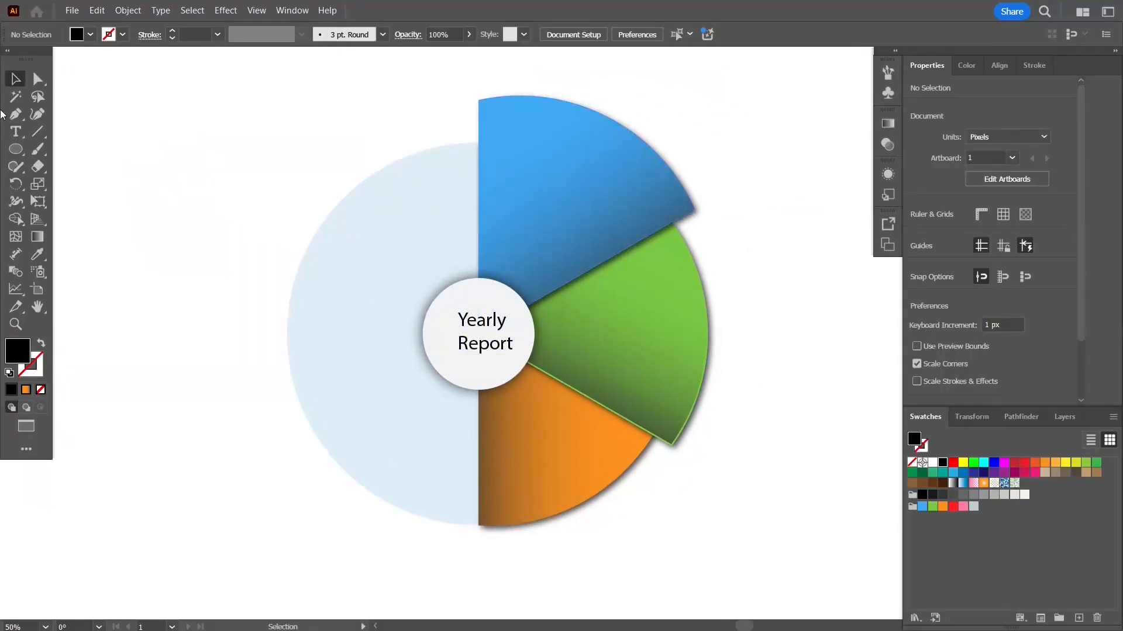
# Add a "Factor 1" label, enlarge it to about 42 pt and place a copy on the base circle and each colored sector
pyautogui.press('t')
pyautogui.click(166, 108)
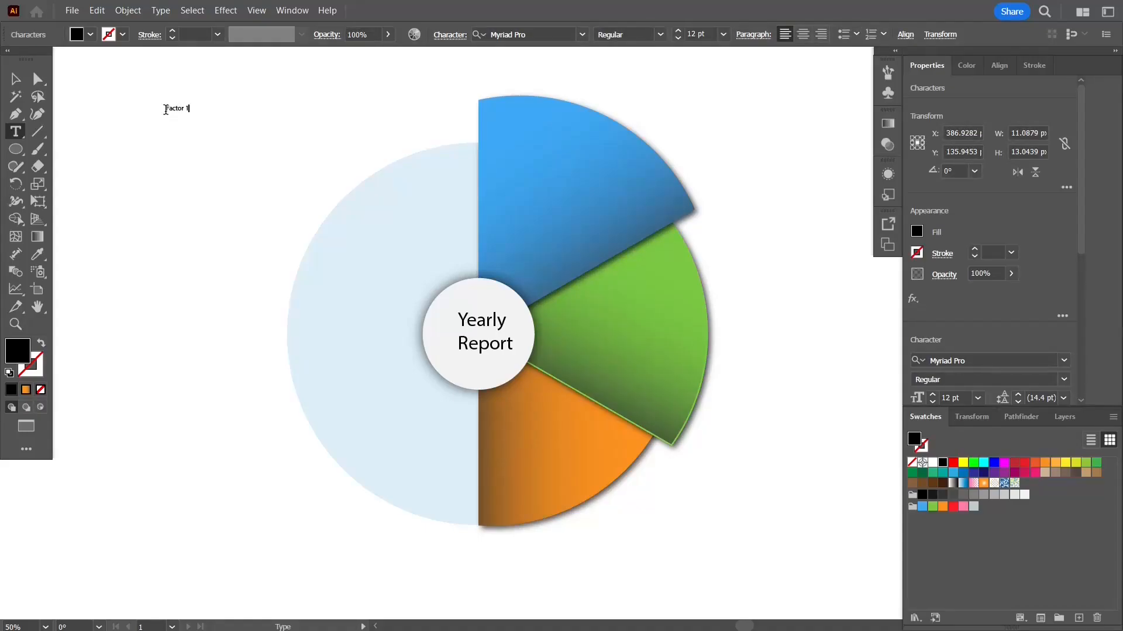
pyautogui.click(15, 79)
pyautogui.moveTo(190, 115); pyautogui.dragTo(320, 338)
pyautogui.click(186, 162)
# Renumber the label copies as "Factor 2" on the green sector, "Factor 3" on the orange sector and "Factor 4" on the base circle
pyautogui.doubleClick(672, 278)
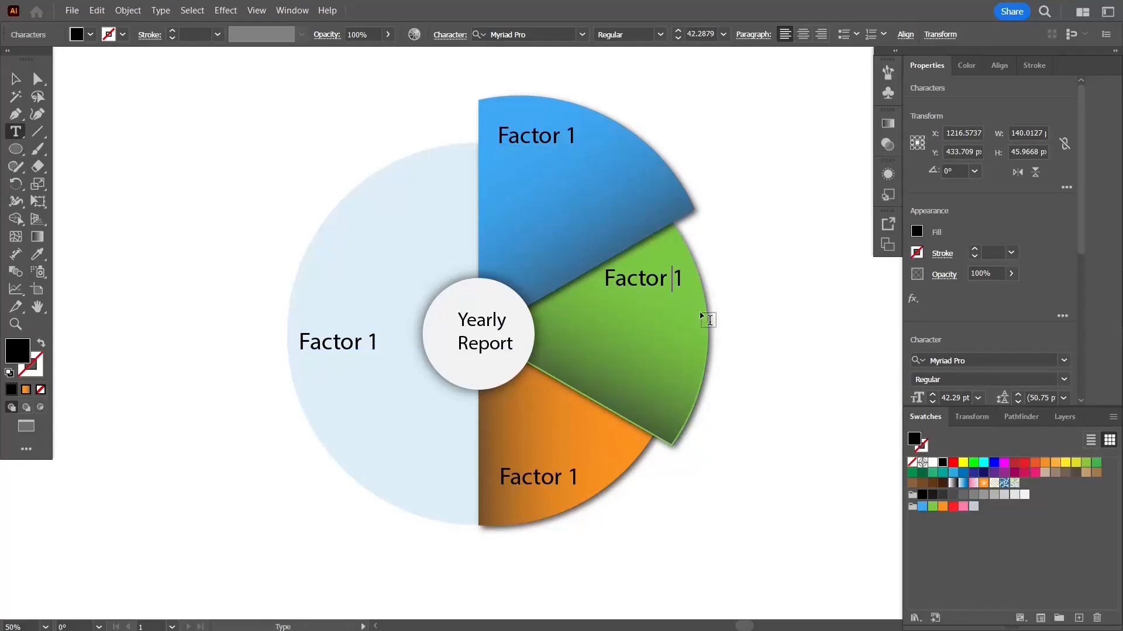
pyautogui.click(573, 477)
pyautogui.click(377, 339)
pyautogui.press('BackSpace')
pyautogui.write('4')
pyautogui.press('Escape')
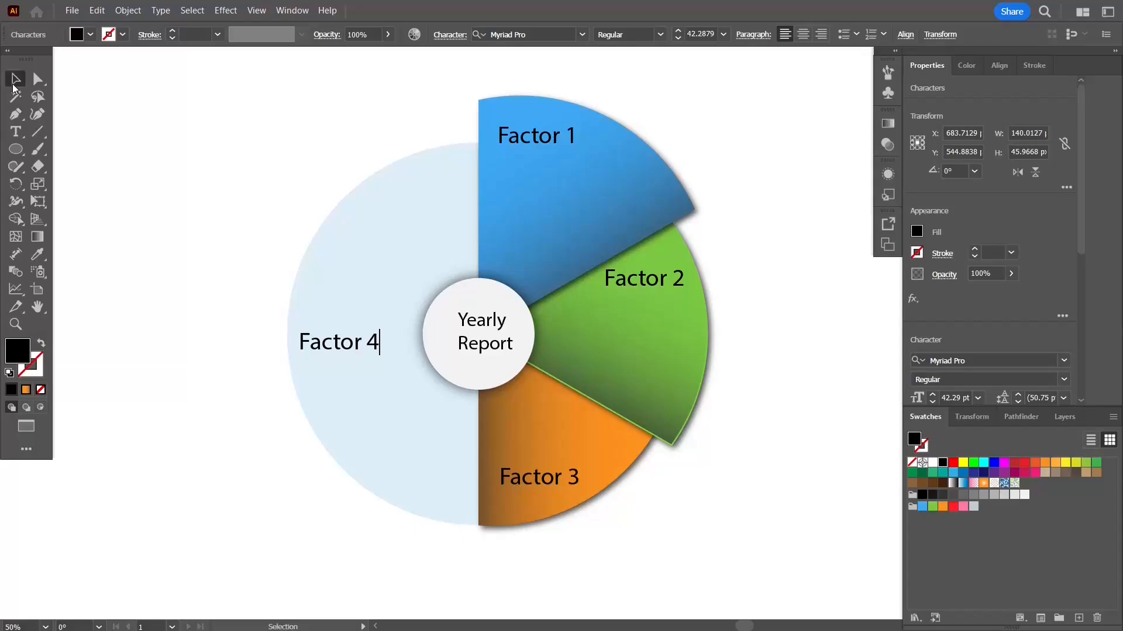
pyautogui.click(160, 121)
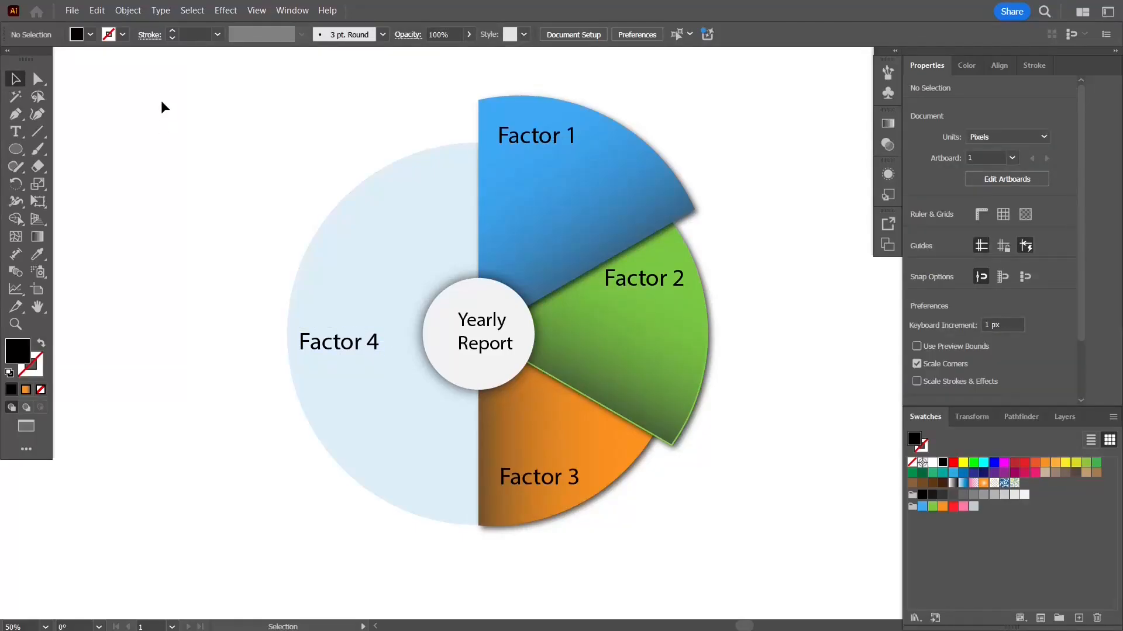